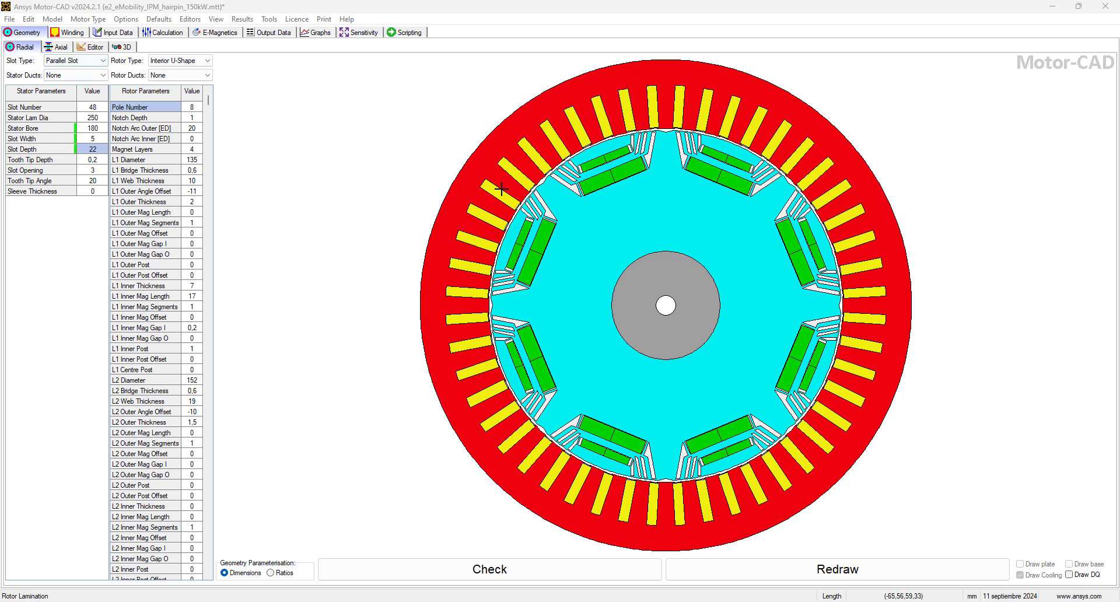
Review the motor in axial view and as a rotated 3D model, then check the winding
{"action": "left_click", "coordinate": [57, 47]}
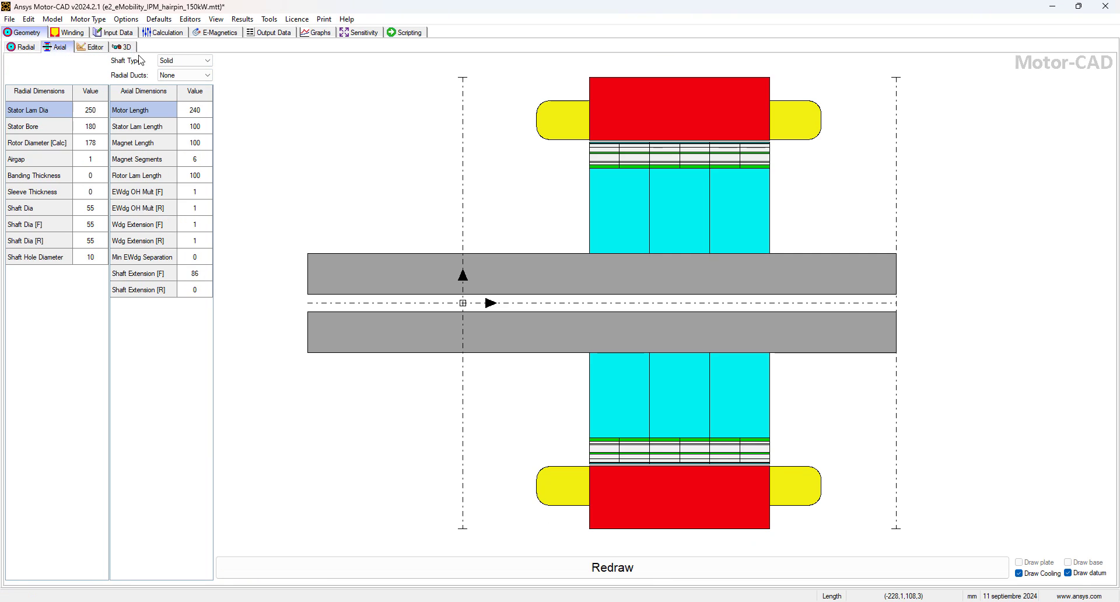
{"action": "left_click", "coordinate": [119, 46]}
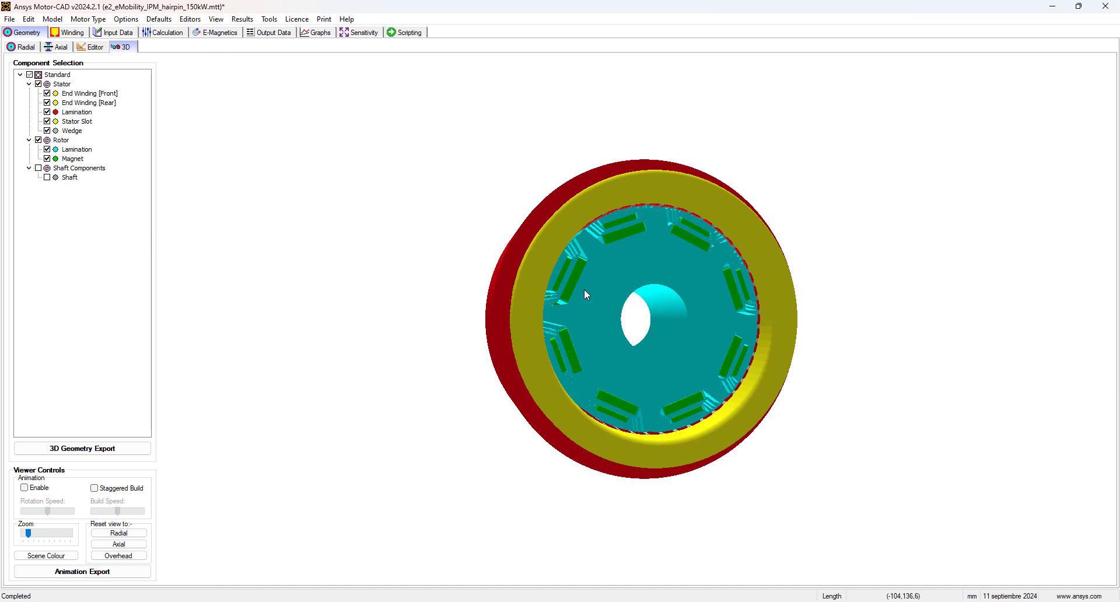
{"action": "mouse_move", "coordinate": [596, 290]}
{"action": "left_mouse_down"}
{"action": "mouse_move", "coordinate": [580, 300]}
{"action": "mouse_move", "coordinate": [568, 345]}
{"action": "mouse_move", "coordinate": [605, 344]}
{"action": "left_mouse_up"}
{"action": "left_click", "coordinate": [81, 33]}
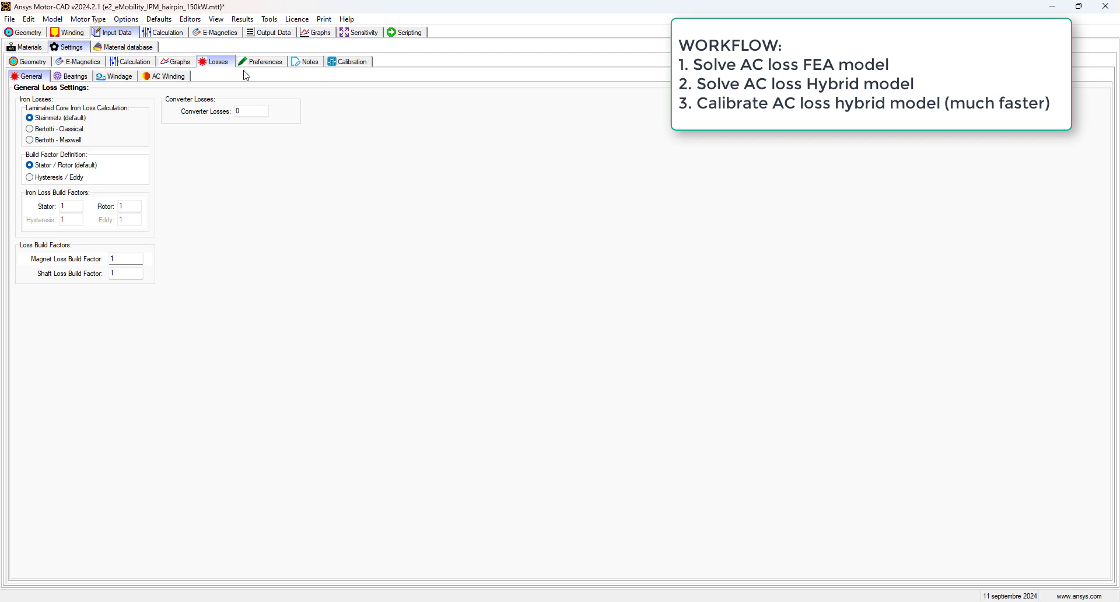
Choose Full FEA (all slots) (beta) as the AC winding loss model, keeping adjustment factor 1
{"action": "left_click", "coordinate": [164, 76]}
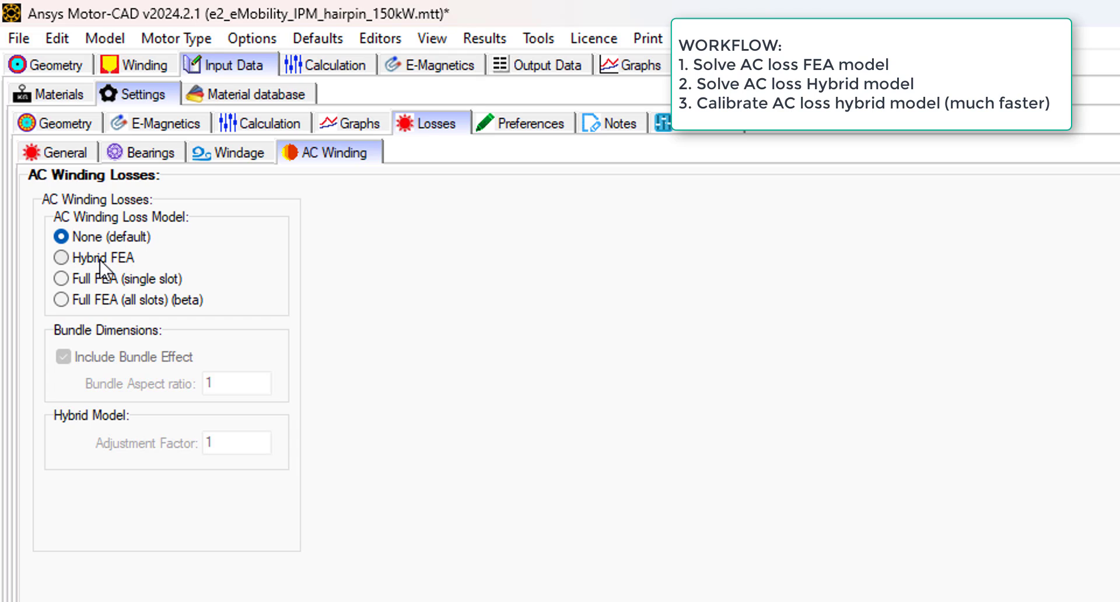
{"action": "left_click", "coordinate": [81, 306]}
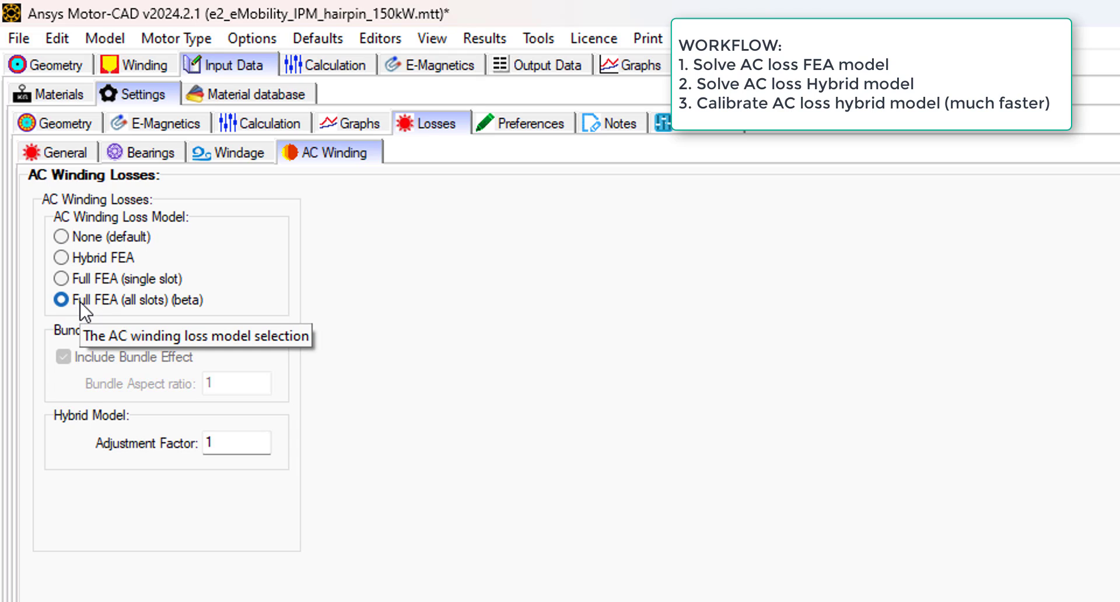
Solve the electromagnetic model and bring up the losses results table
{"action": "left_click", "coordinate": [325, 69]}
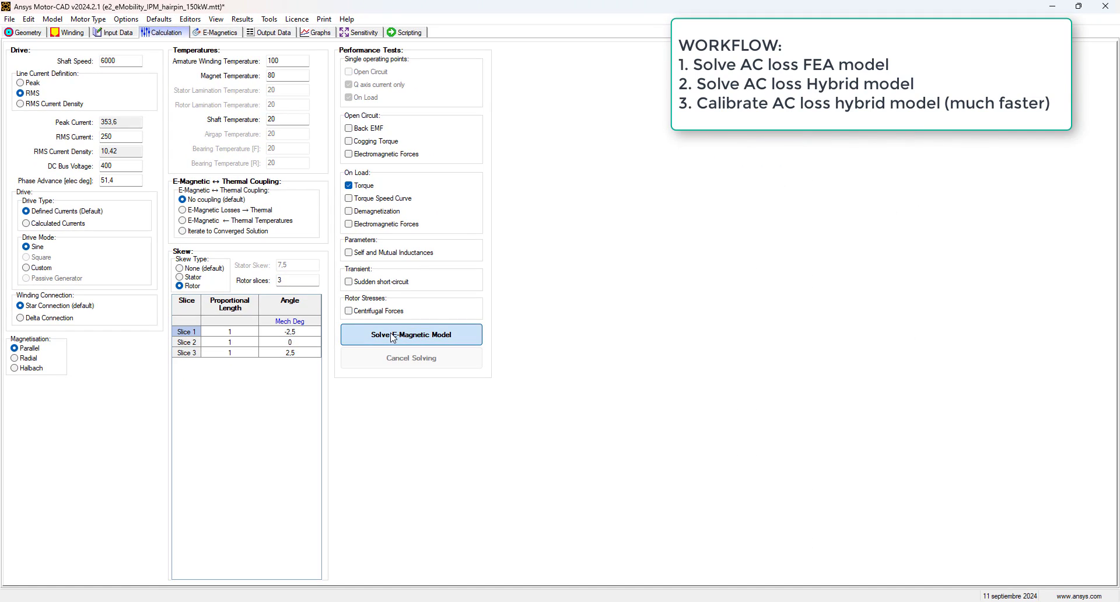
{"action": "left_click", "coordinate": [393, 338]}
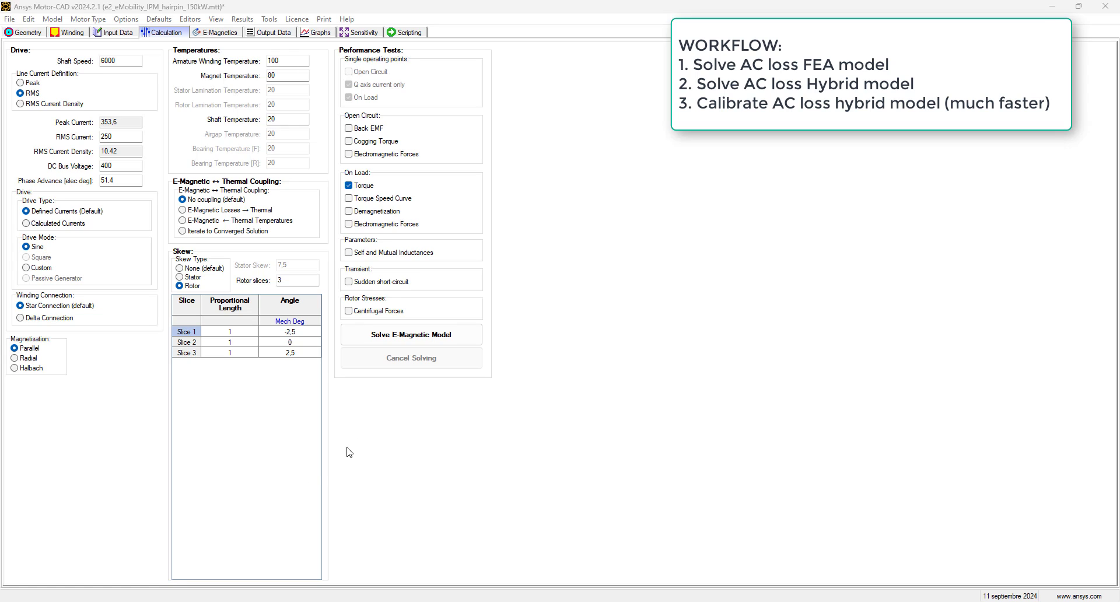
{"action": "left_click", "coordinate": [281, 34]}
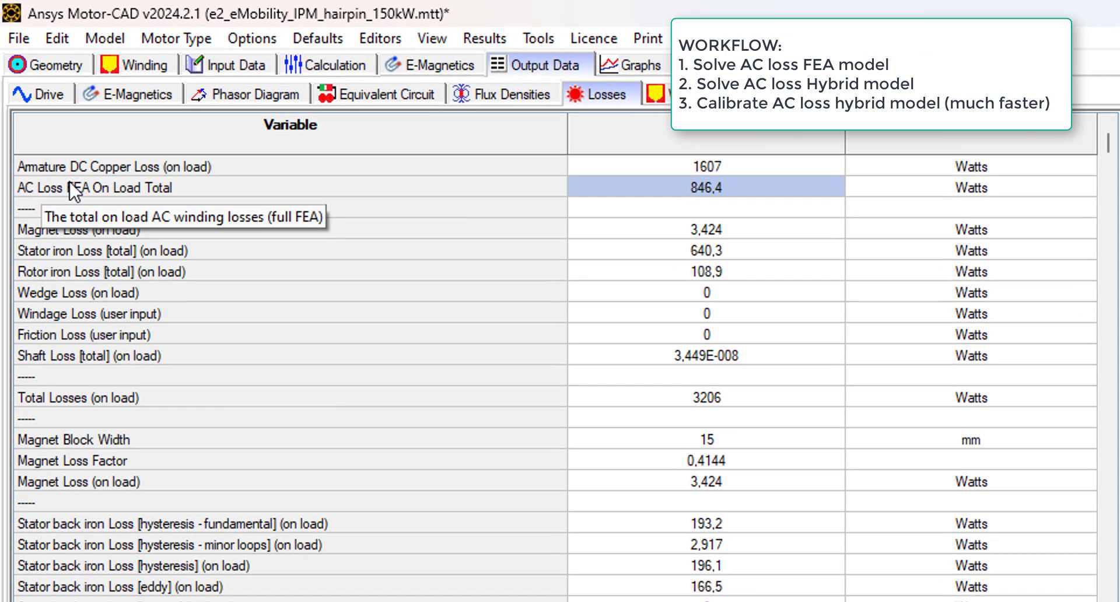
Check the full-FEA on-load AC loss of 846.4 W against the DC copper loss row
{"action": "left_click", "coordinate": [73, 191]}
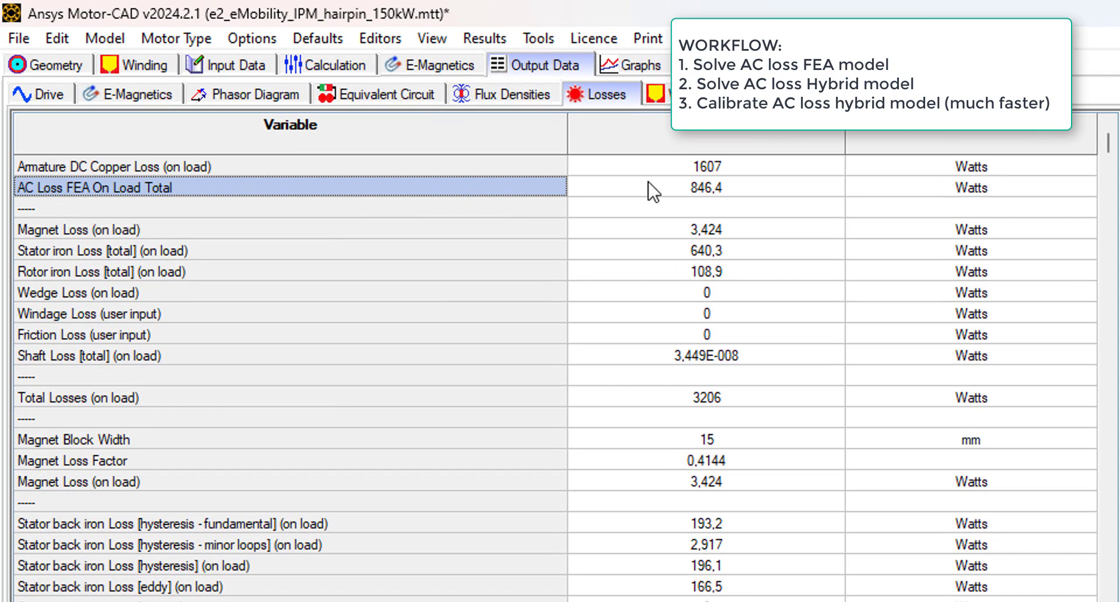
{"action": "left_click", "coordinate": [676, 188]}
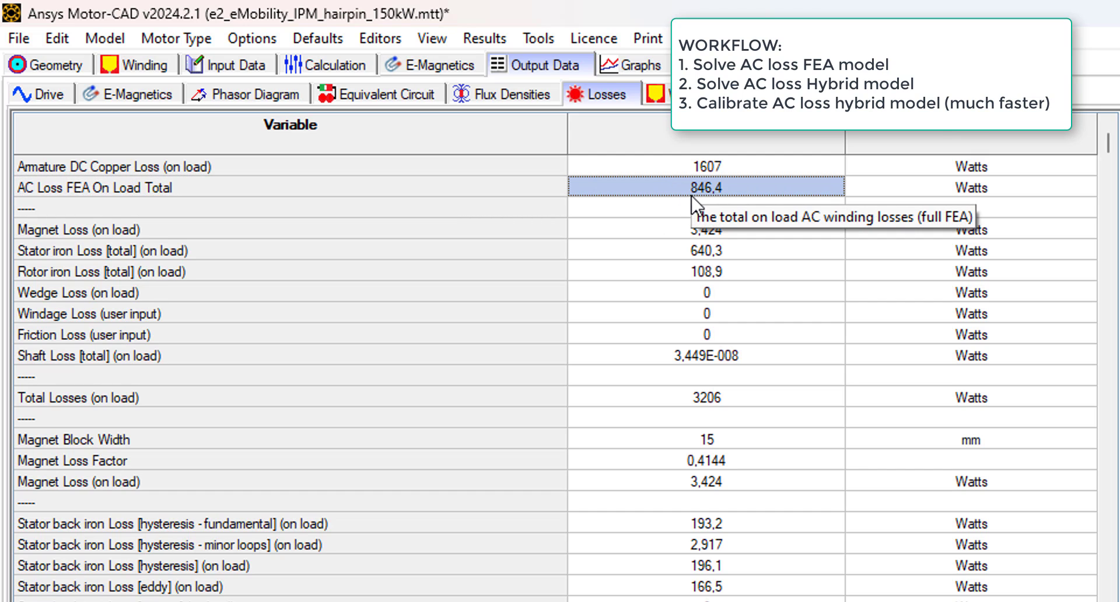
{"action": "left_click", "coordinate": [672, 168]}
{"action": "left_click", "coordinate": [325, 169]}
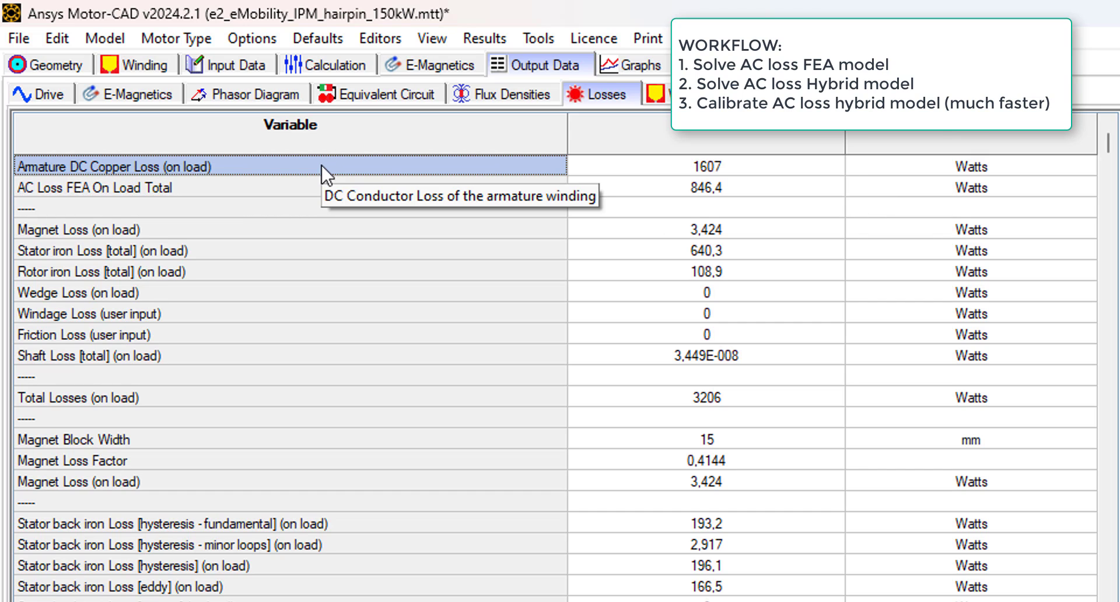
{"action": "left_click", "coordinate": [661, 169]}
{"action": "left_click", "coordinate": [651, 188]}
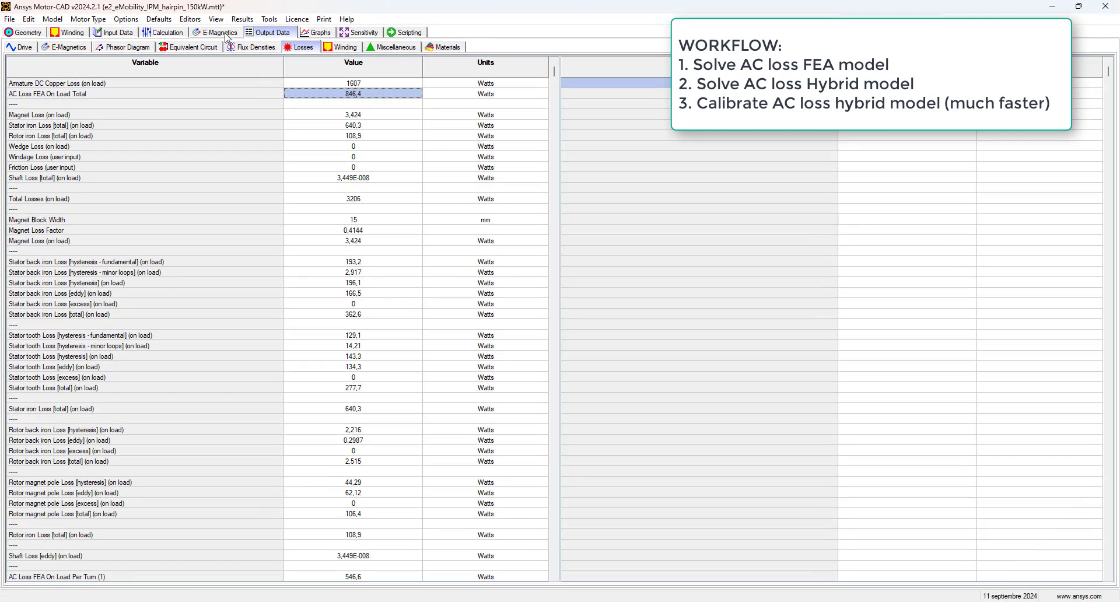
Load OnLoadLoss_result_3.mes in the FEA plot and zoom into the stator slots' loss distribution
{"action": "left_click", "coordinate": [225, 33]}
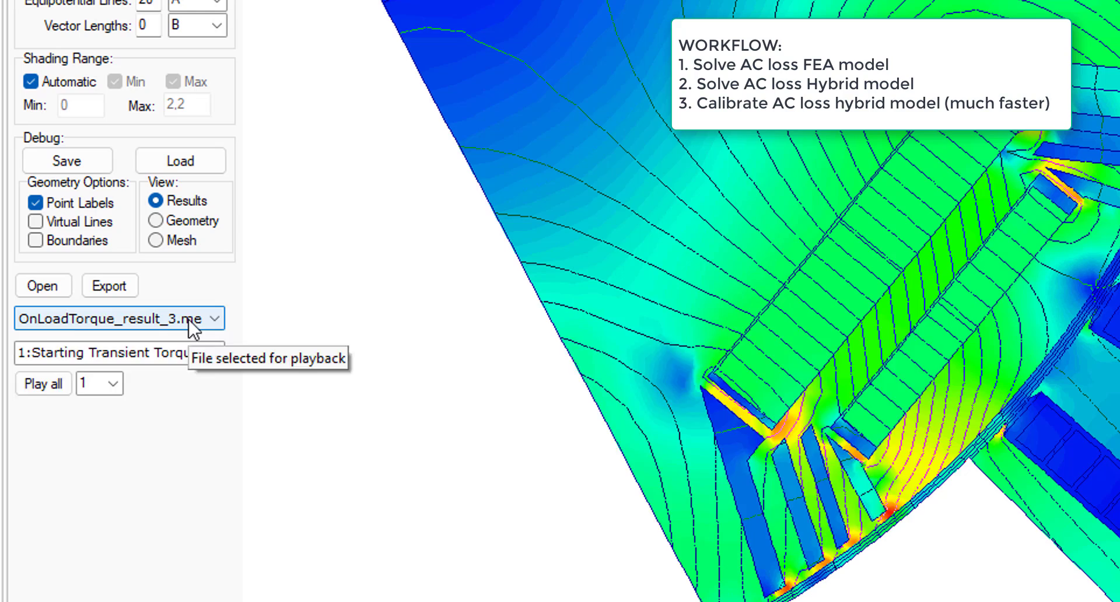
{"action": "left_click", "coordinate": [96, 364]}
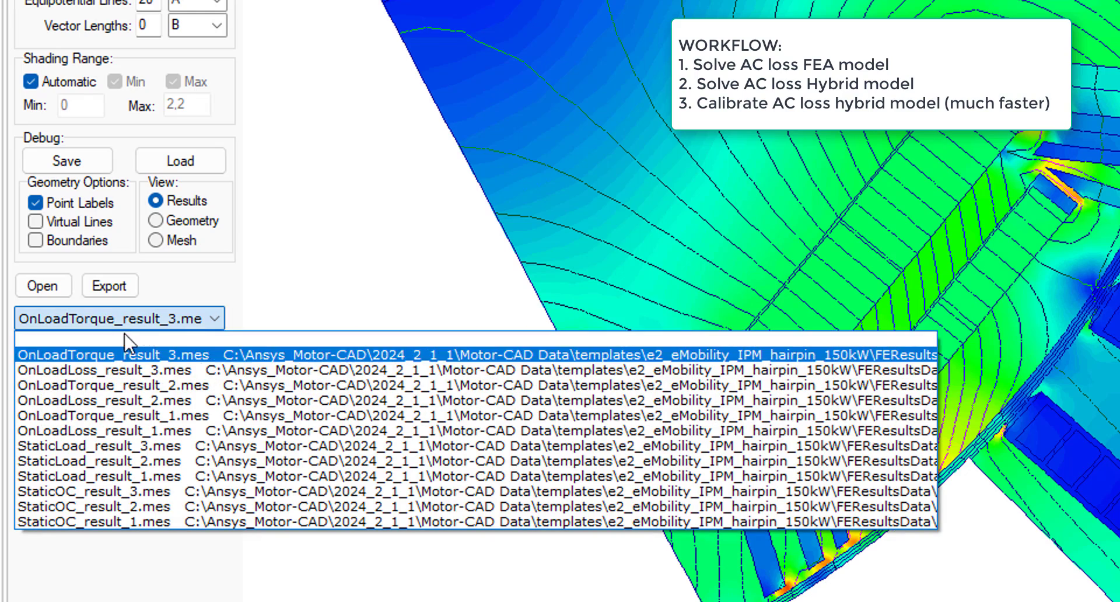
{"action": "left_click", "coordinate": [126, 371]}
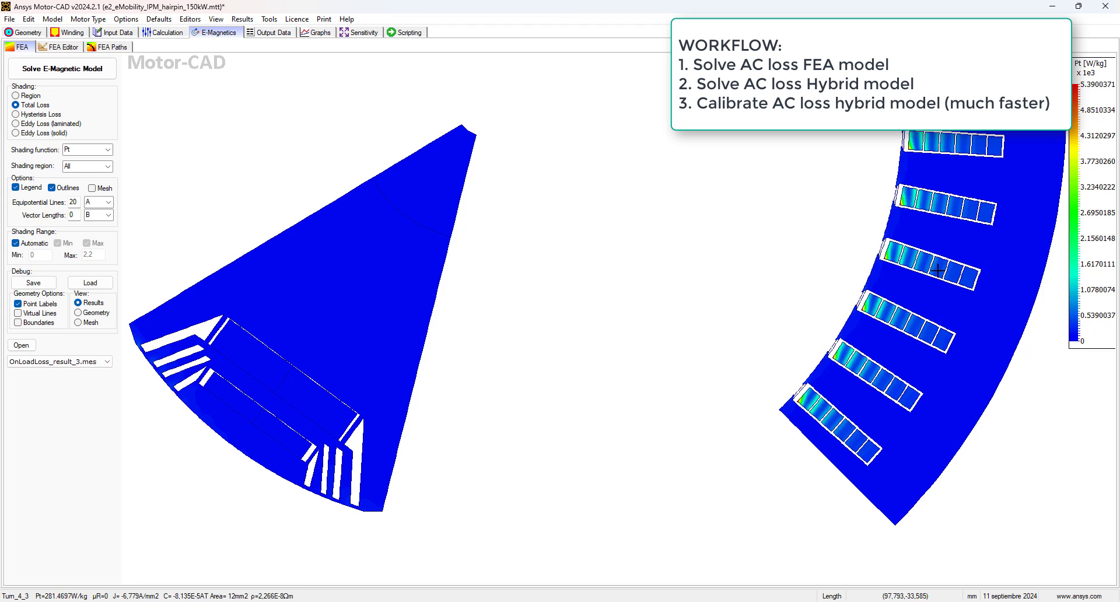
{"action": "left_click_drag", "start_coordinate": [986, 257], "coordinate": [825, 362]}
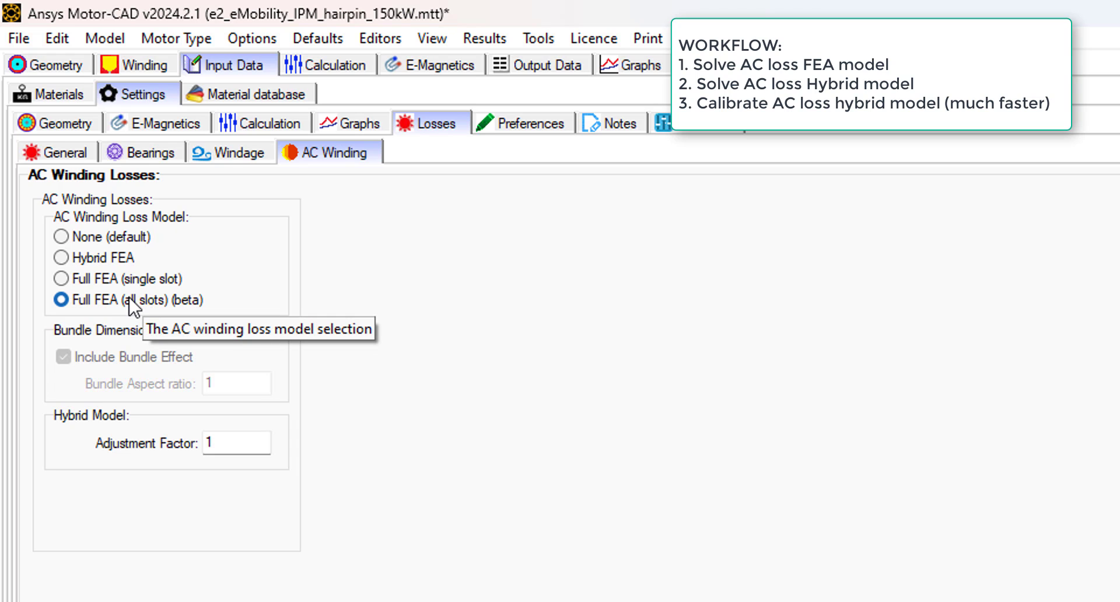
Switch AC winding losses to Hybrid FEA with automatic sizing for six cuboids
{"action": "left_click", "coordinate": [119, 260]}
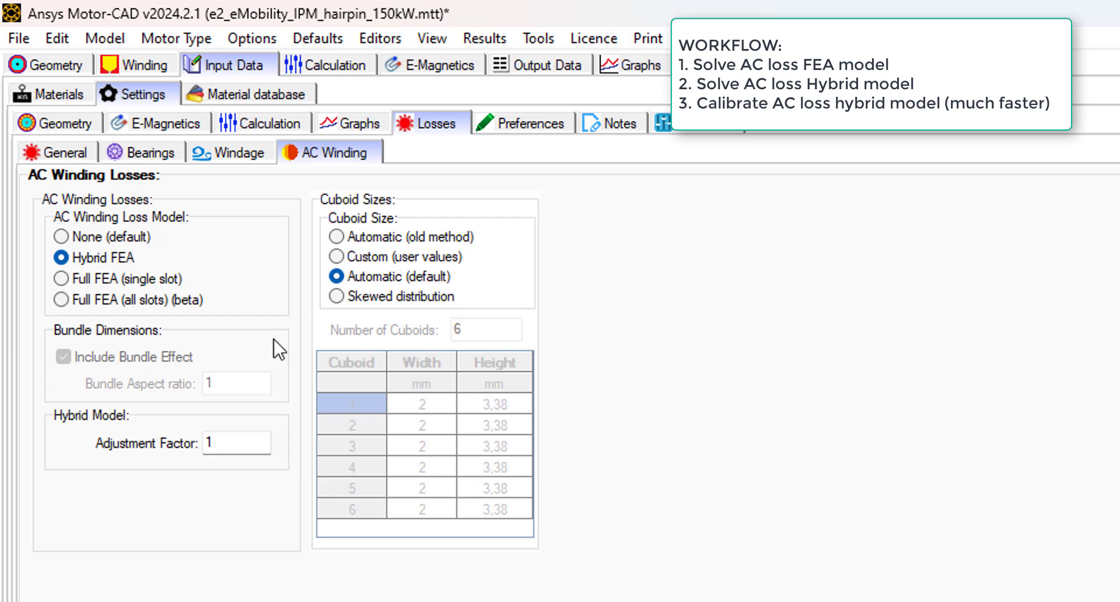
Solve the electromagnetic model using the Hybrid FEA loss setting and view the losses table
{"action": "left_click", "coordinate": [343, 63]}
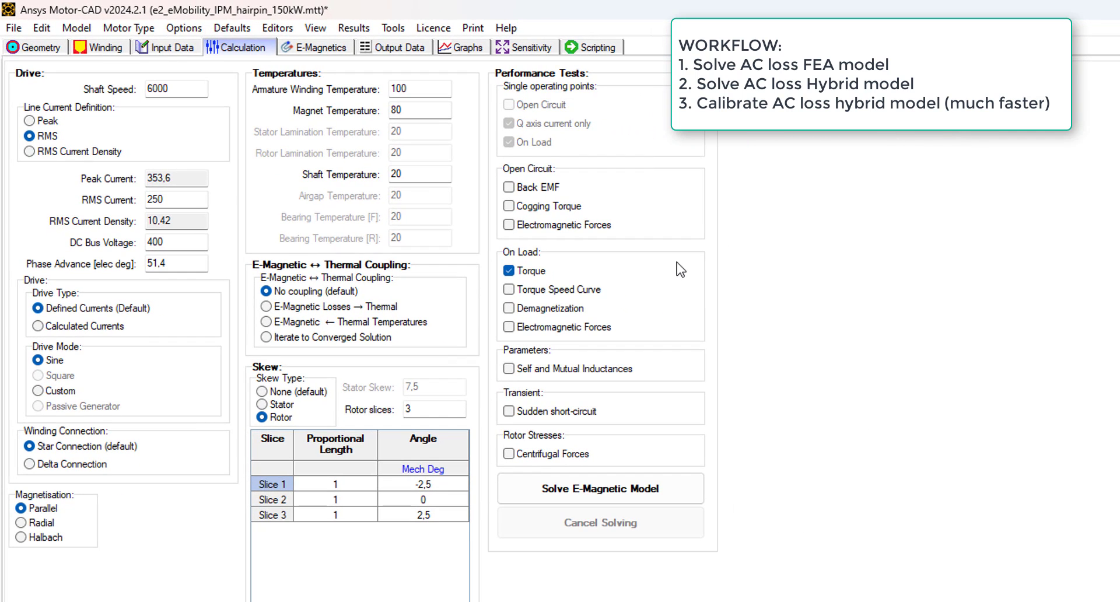
{"action": "left_click", "coordinate": [601, 496]}
{"action": "left_click", "coordinate": [411, 47]}
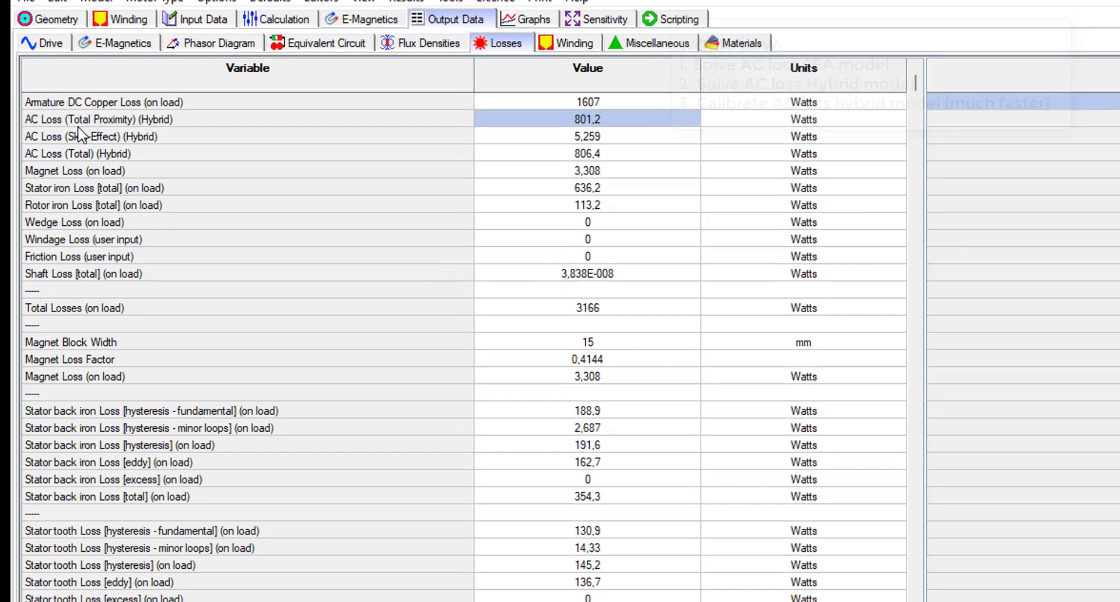
Inspect the hybrid proximity, skin-effect and total AC losses, confirming 806.4 W total
{"action": "left_click", "coordinate": [142, 137]}
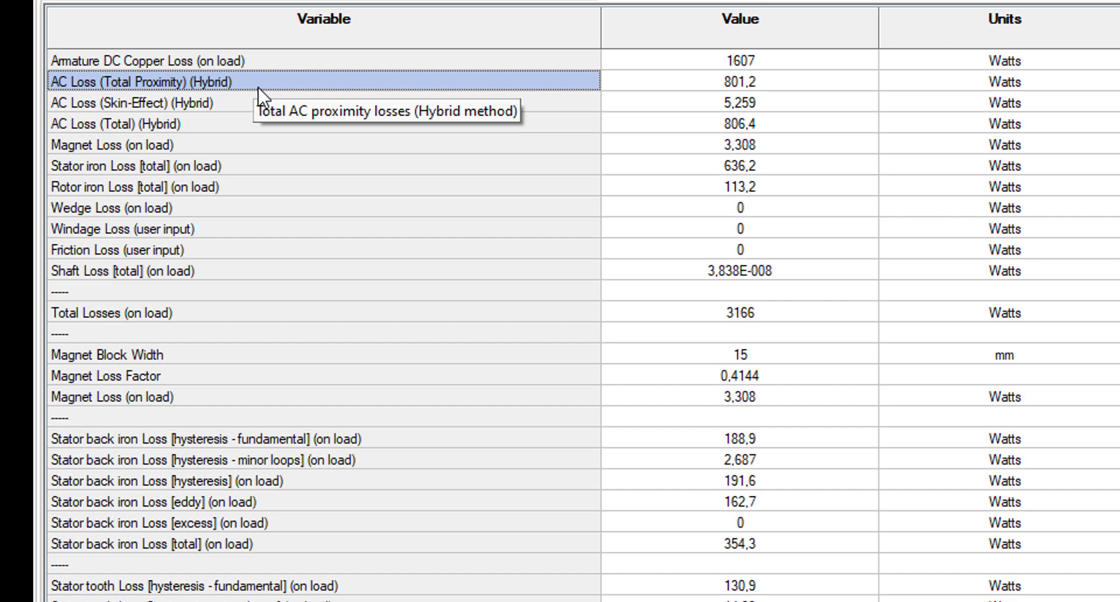
{"action": "left_click", "coordinate": [188, 104]}
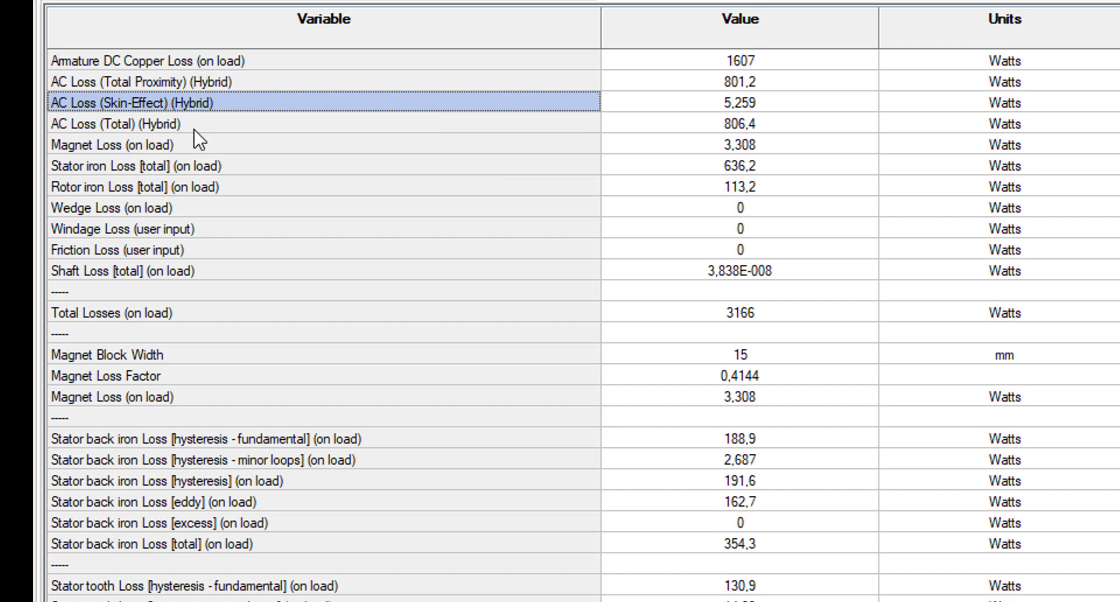
{"action": "left_click", "coordinate": [205, 127]}
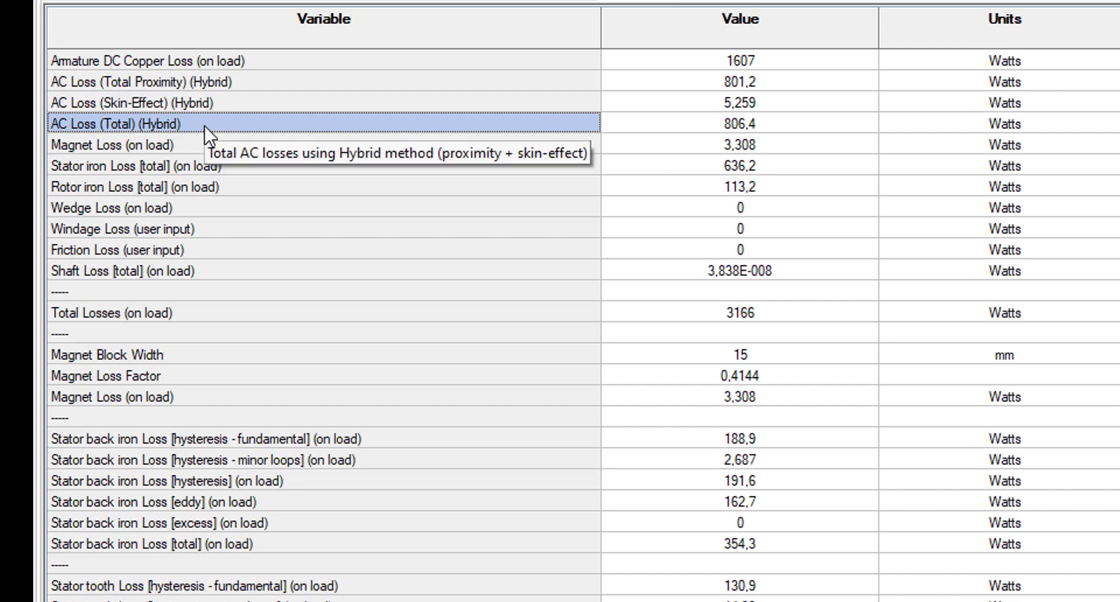
{"action": "left_click", "coordinate": [776, 129]}
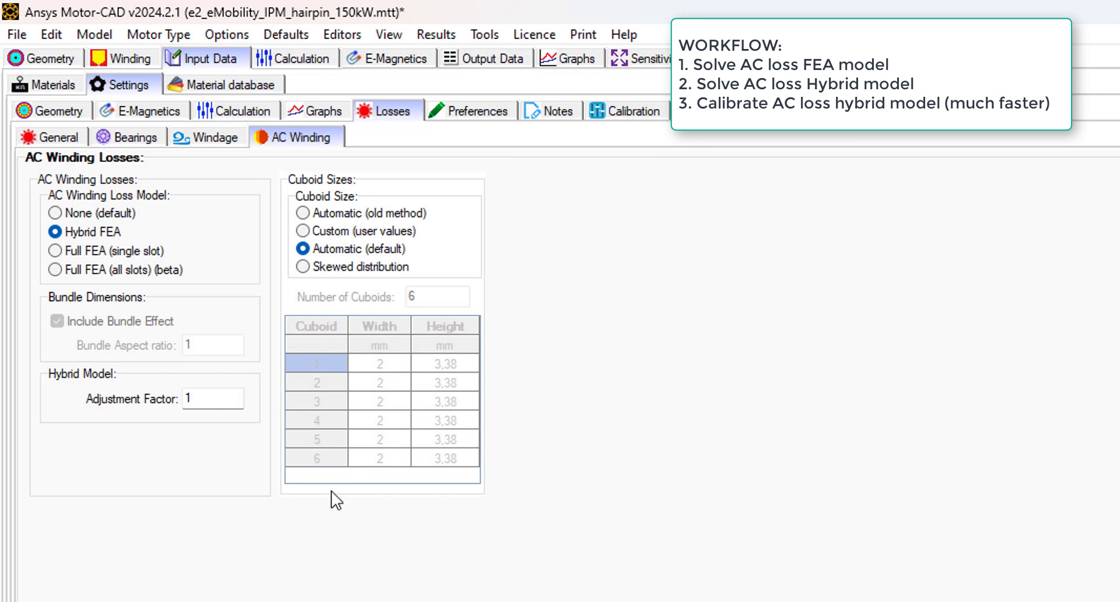
Select the hybrid adjustment factor value to enter 1.05
{"action": "double_click", "coordinate": [184, 399]}
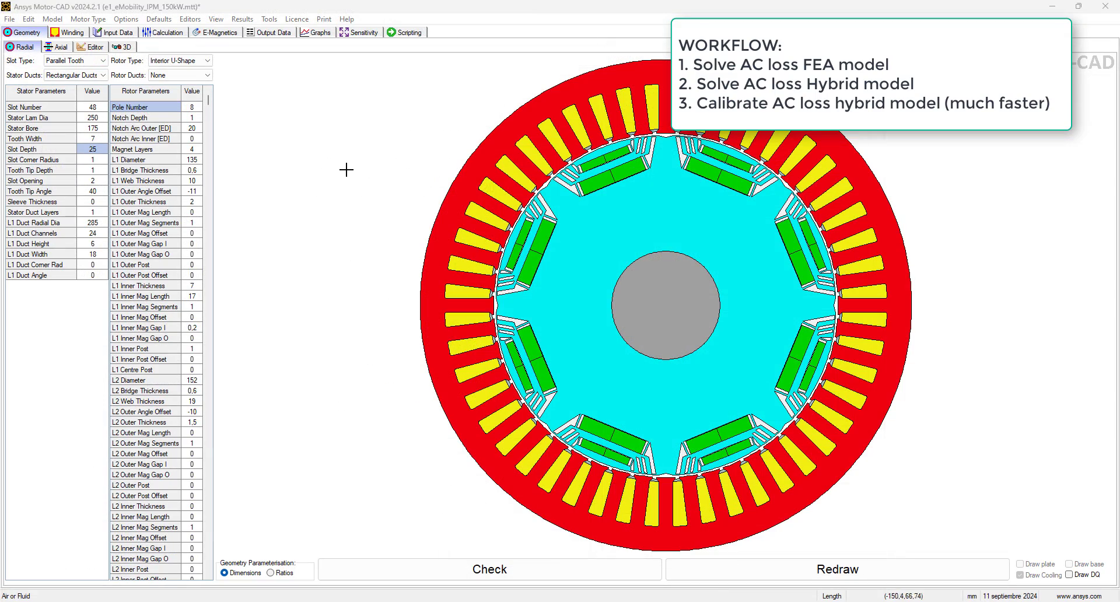
Show the winding pattern filtered to Phase 1, Path 1 coils
{"action": "left_click", "coordinate": [72, 32]}
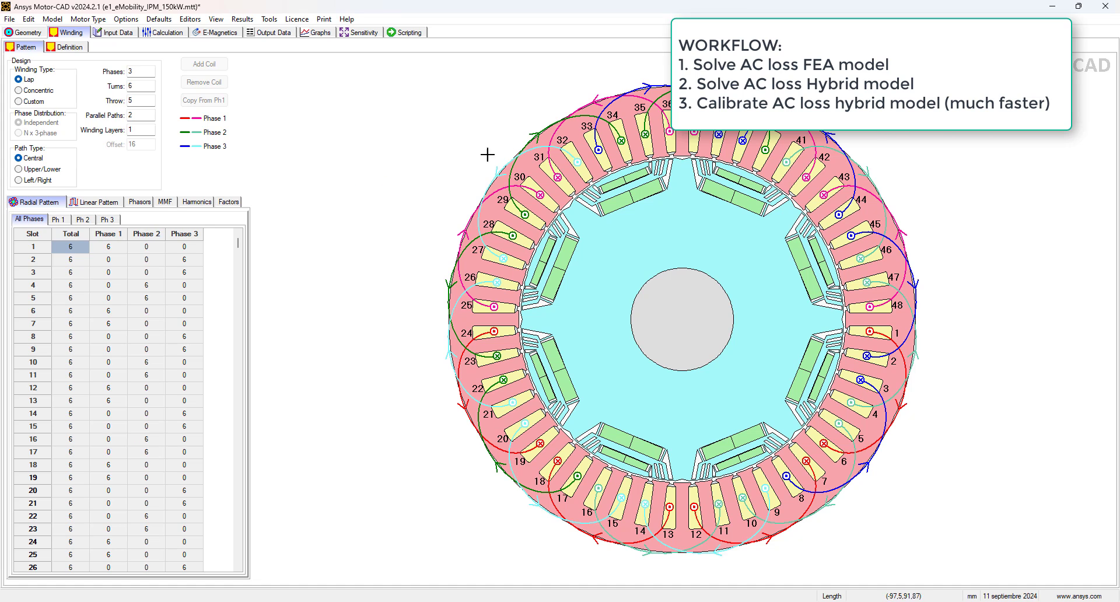
{"action": "left_click", "coordinate": [64, 218]}
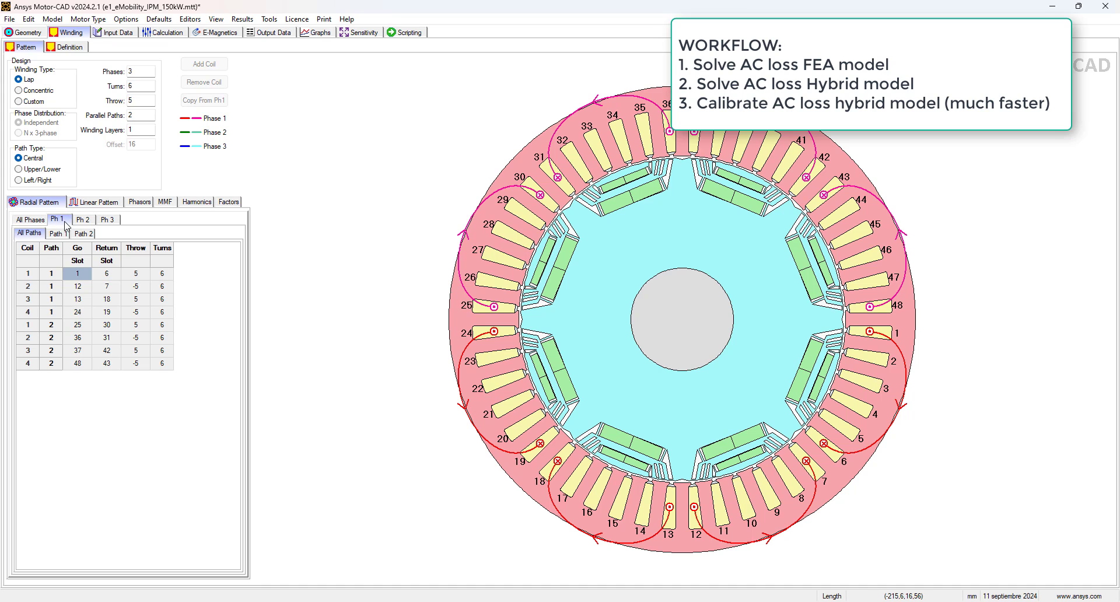
{"action": "left_click", "coordinate": [58, 234]}
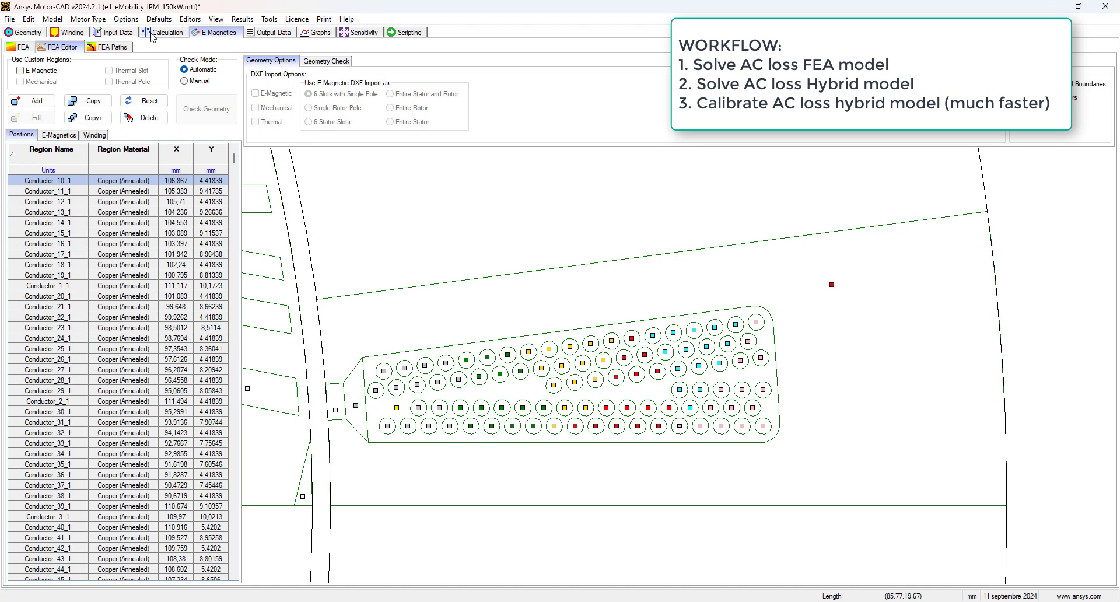
Set the bundle aspect ratio to 2 and return to the FEA slot conductor view
{"action": "left_click", "coordinate": [130, 34]}
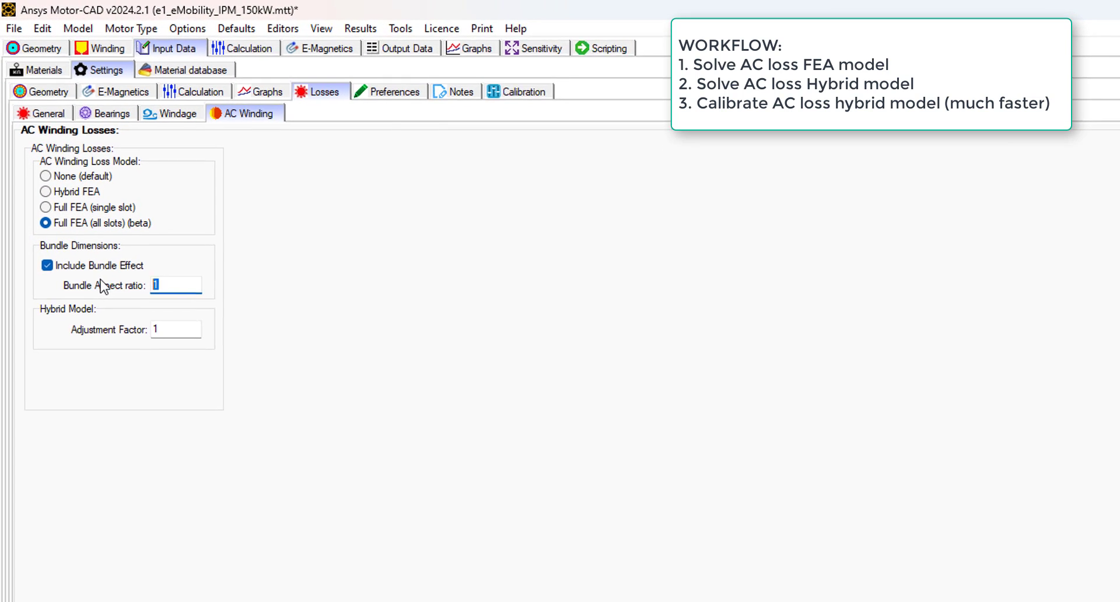
{"action": "type", "text": "2"}
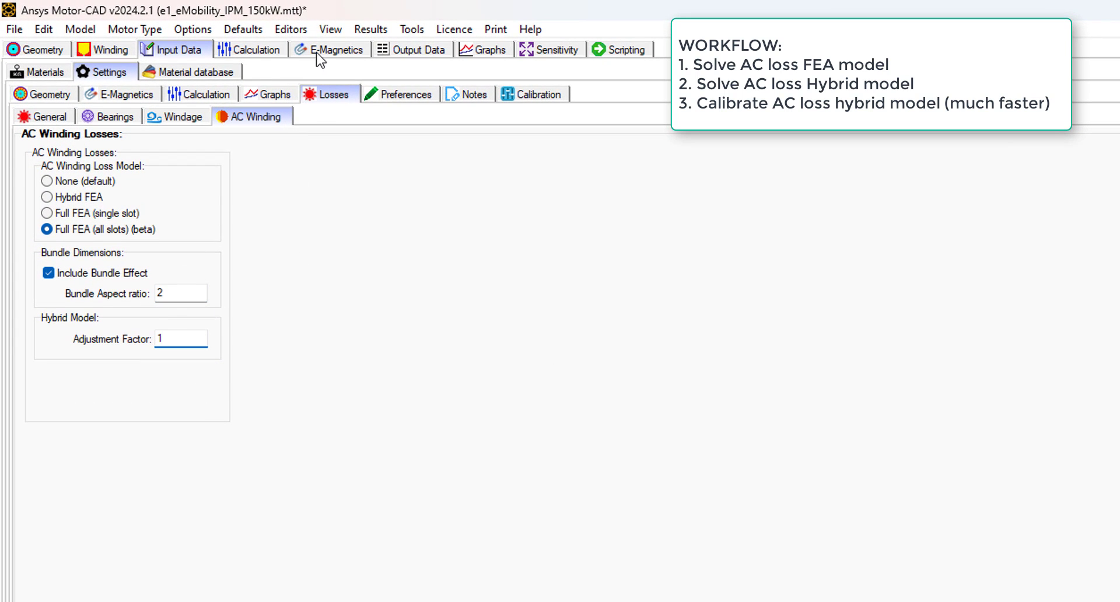
{"action": "left_click", "coordinate": [317, 52]}
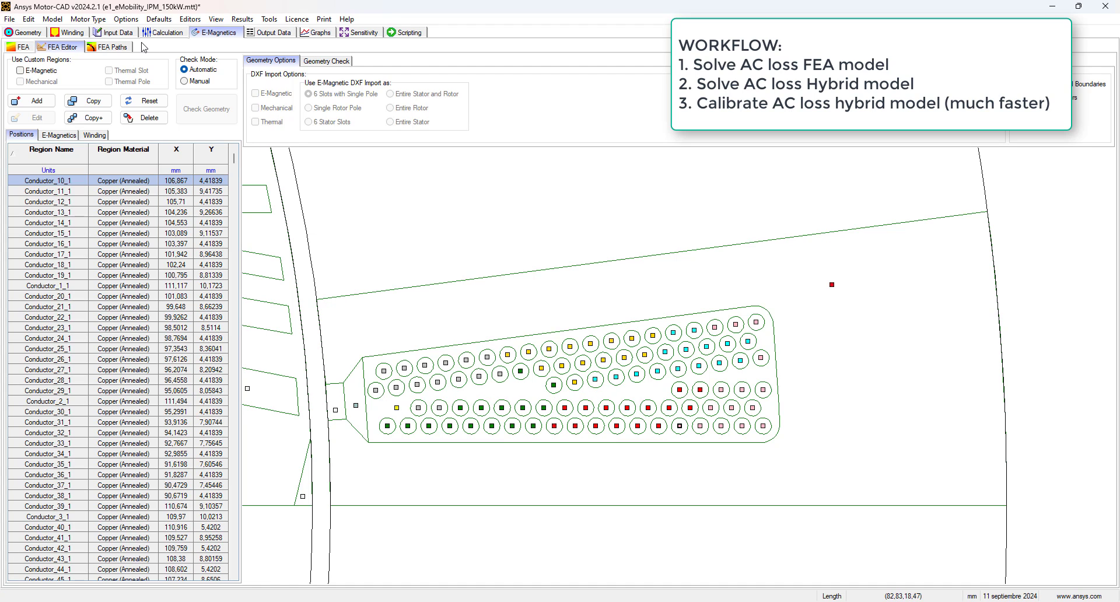
{"action": "left_click", "coordinate": [118, 33]}
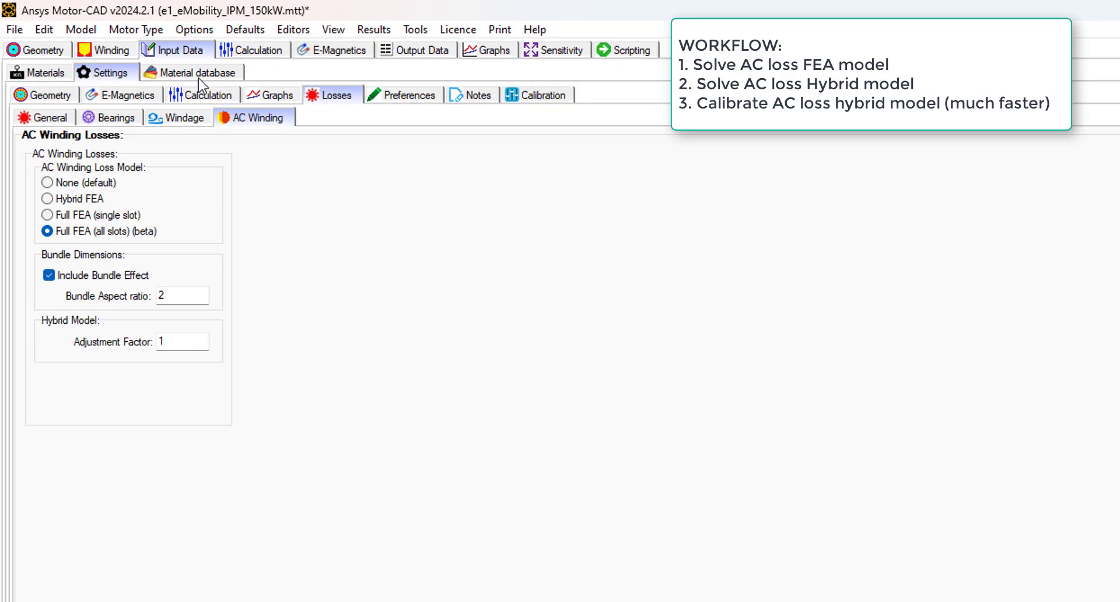
{"action": "type", "text": "5"}
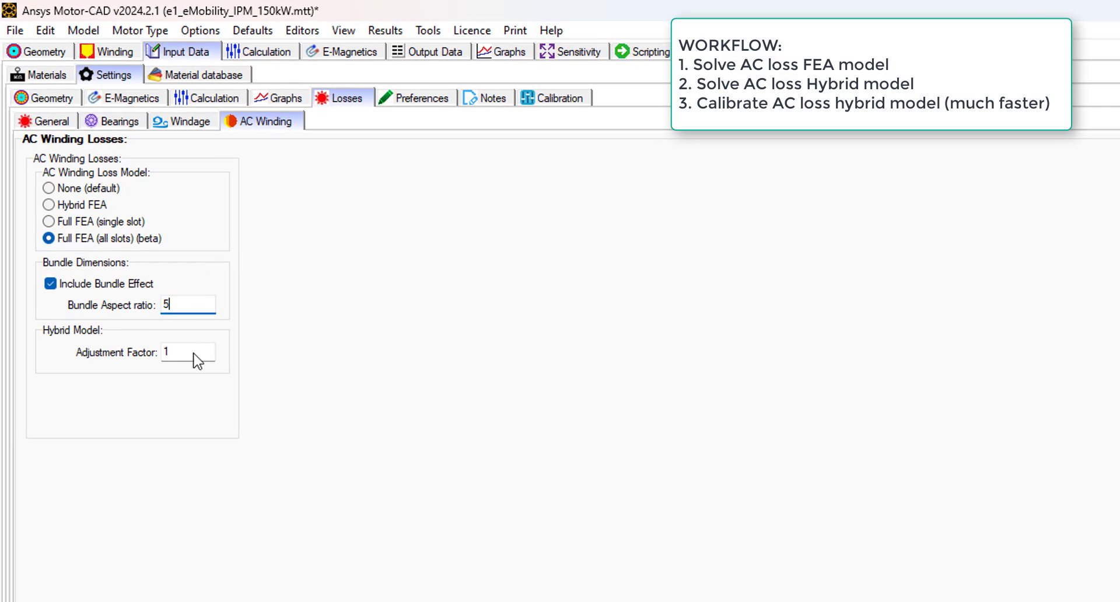
{"action": "left_click", "coordinate": [196, 357]}
{"action": "left_click", "coordinate": [305, 52]}
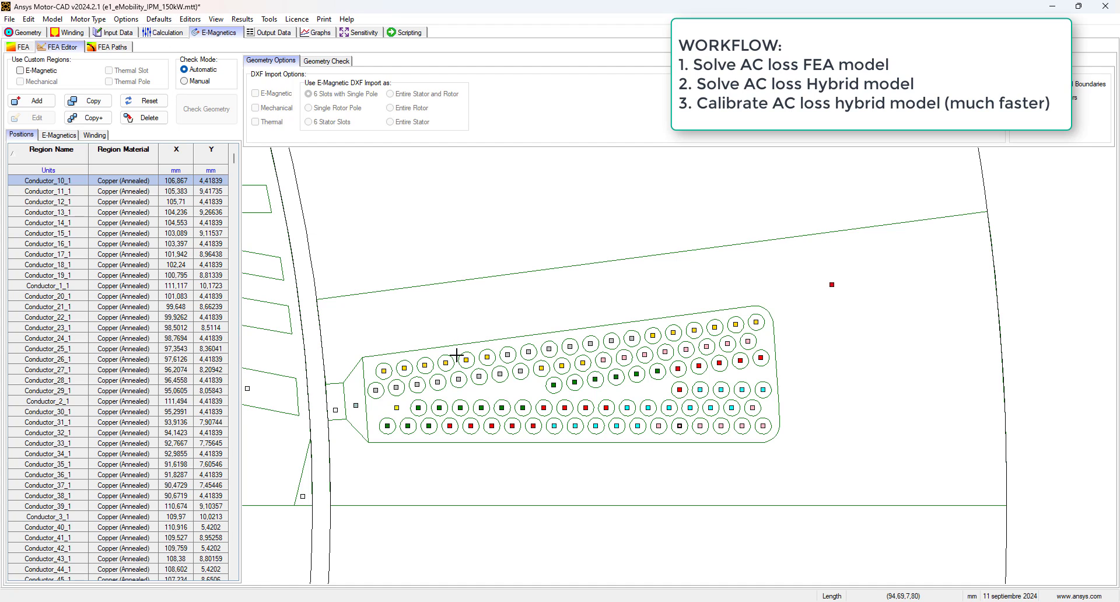
{"action": "left_click", "coordinate": [120, 32]}
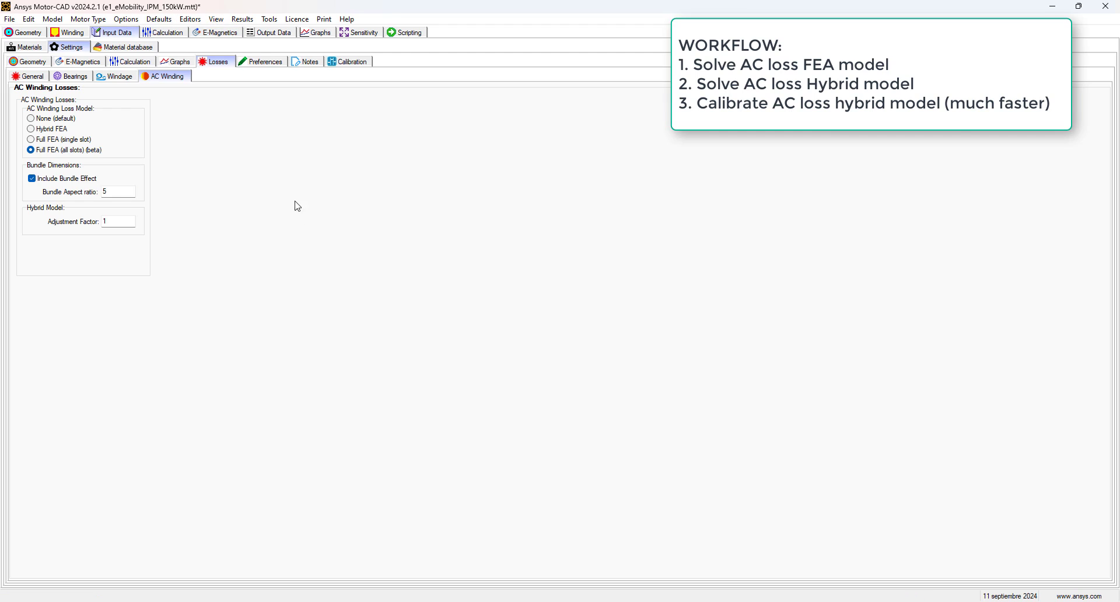
{"action": "double_click", "coordinate": [113, 192]}
{"action": "type", "text": "2"}
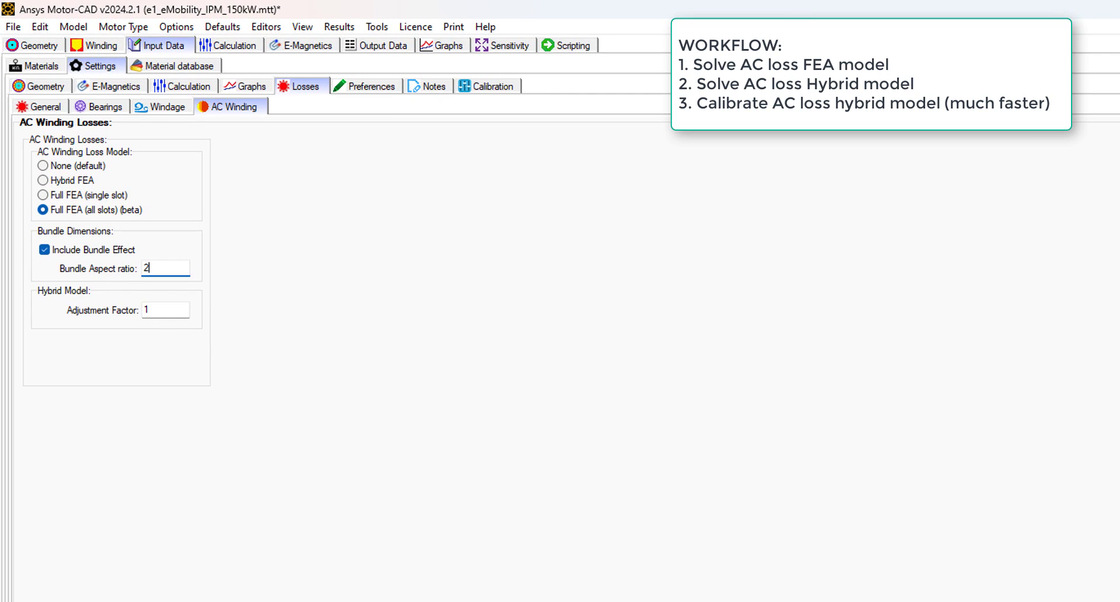
{"action": "left_click", "coordinate": [156, 308]}
{"action": "left_click", "coordinate": [283, 43]}
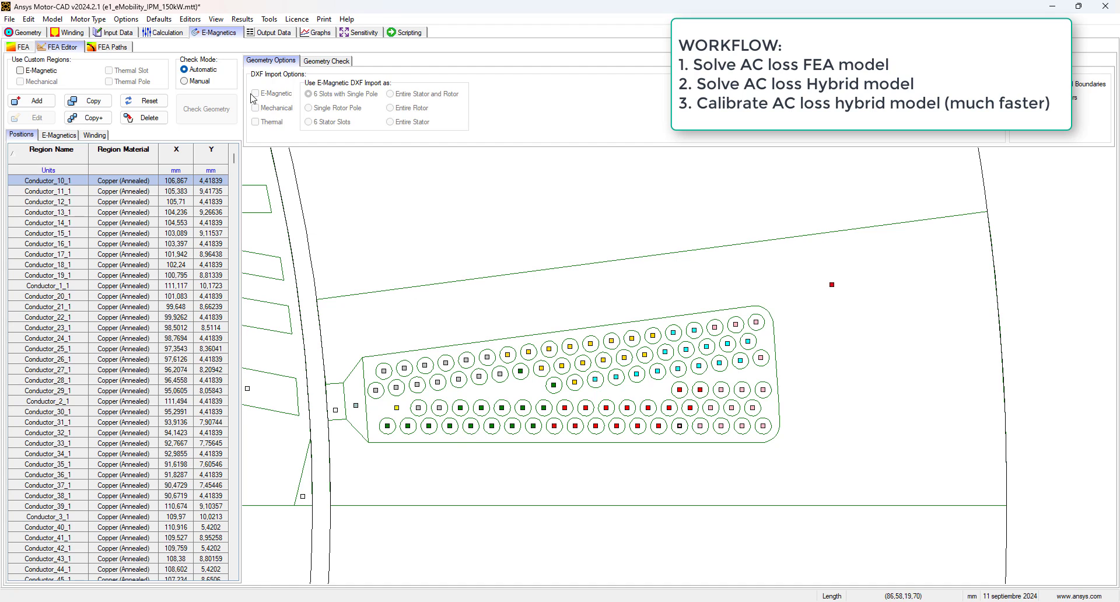
Leave only on-load Torque enabled, solve the model, and review the AC winding settings
{"action": "left_click", "coordinate": [165, 33]}
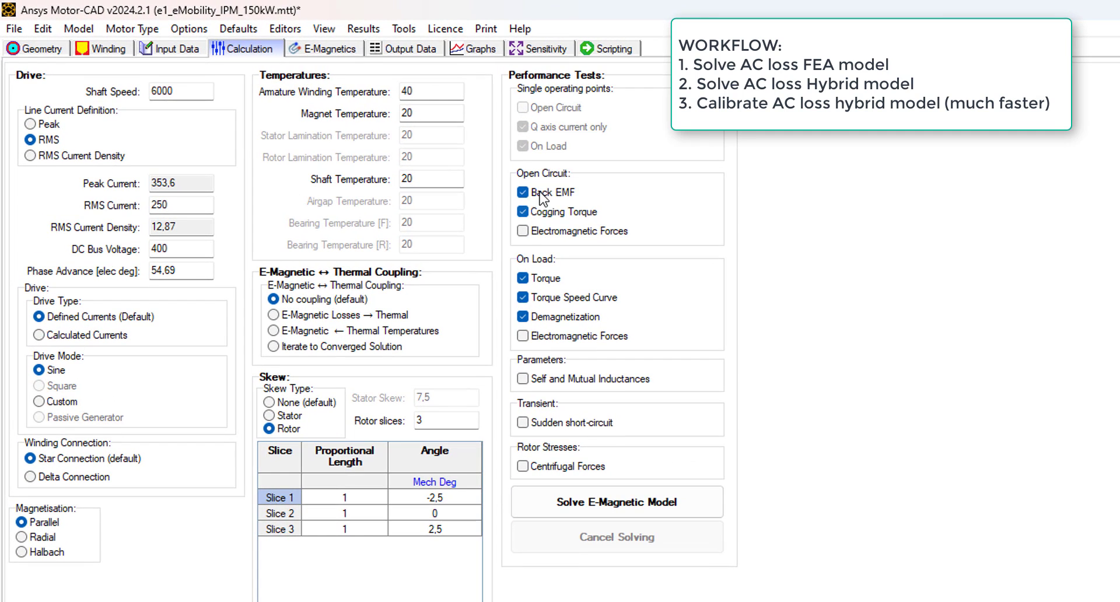
{"action": "left_click", "coordinate": [543, 198]}
{"action": "left_click", "coordinate": [580, 298]}
{"action": "left_click", "coordinate": [580, 317]}
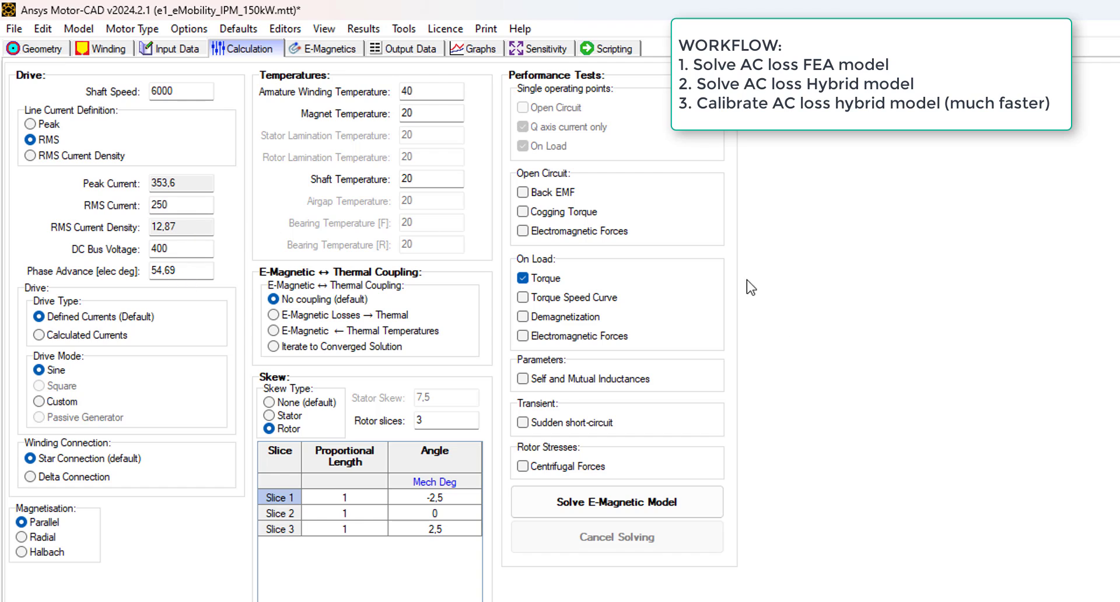
{"action": "left_click", "coordinate": [678, 502]}
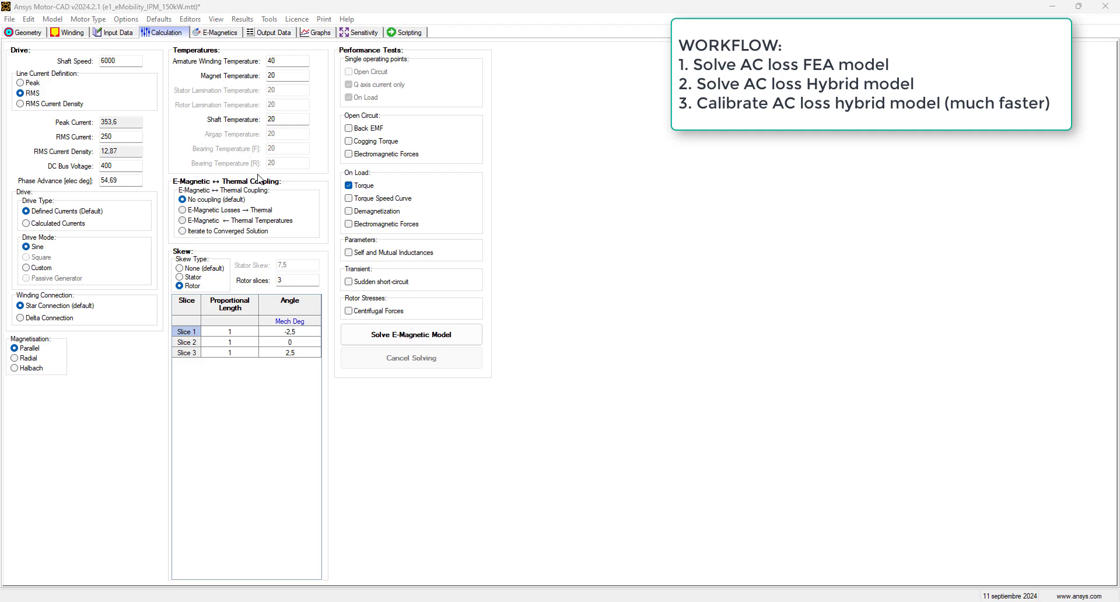
{"action": "left_click", "coordinate": [129, 34]}
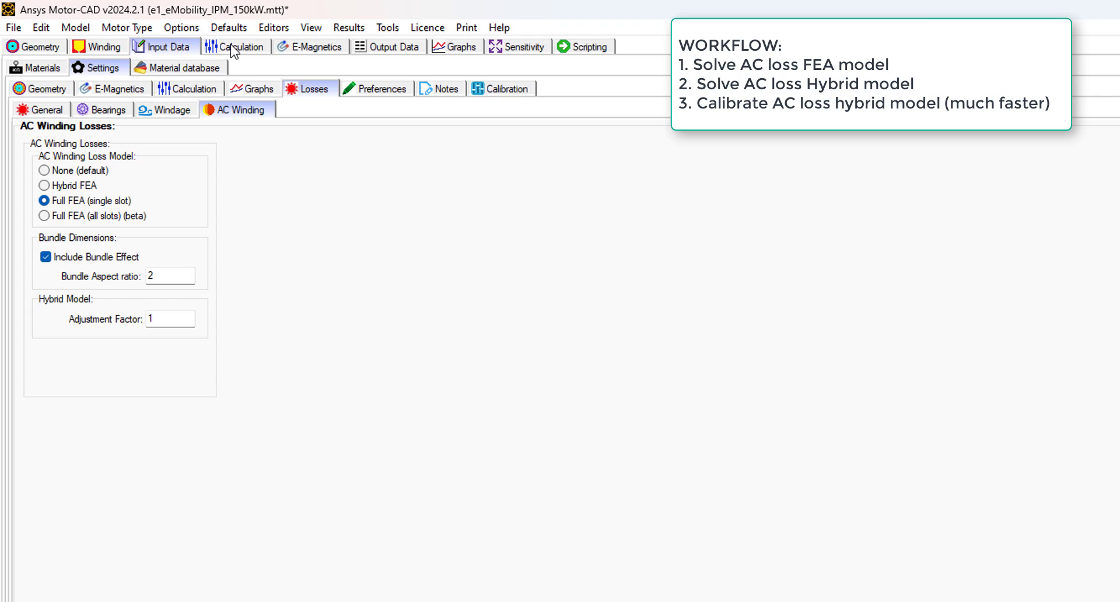
{"action": "left_click", "coordinate": [278, 49]}
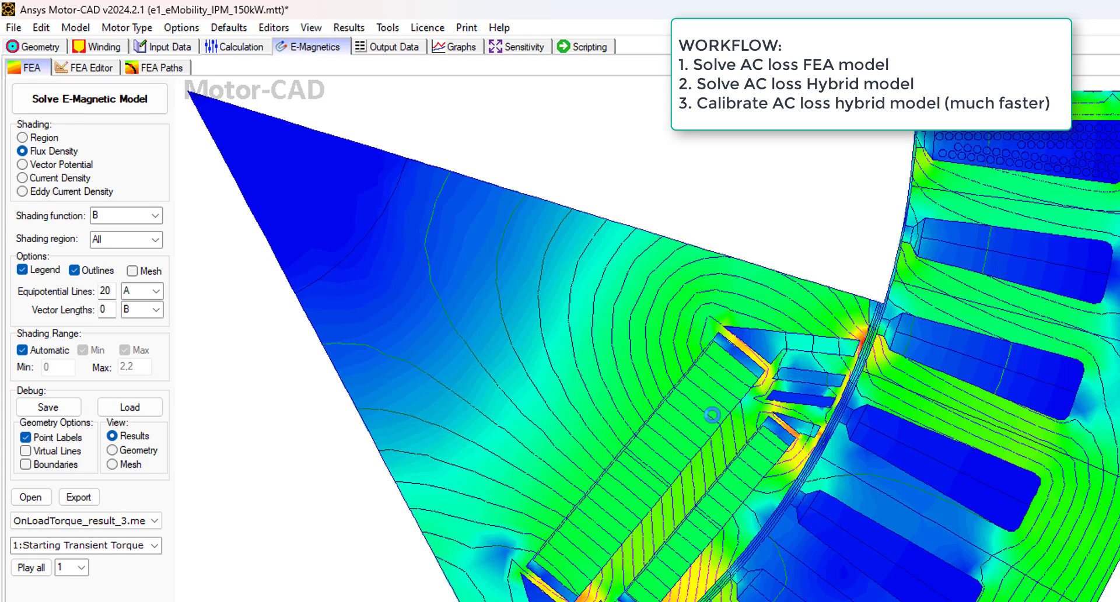
{"action": "left_click", "coordinate": [411, 50]}
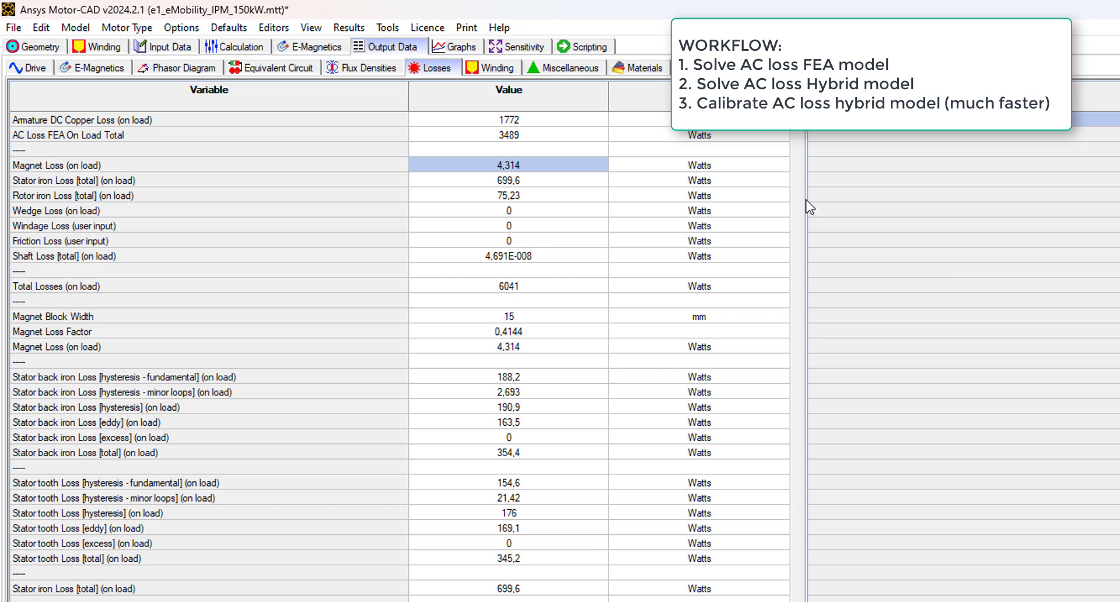
{"action": "left_click", "coordinate": [530, 137]}
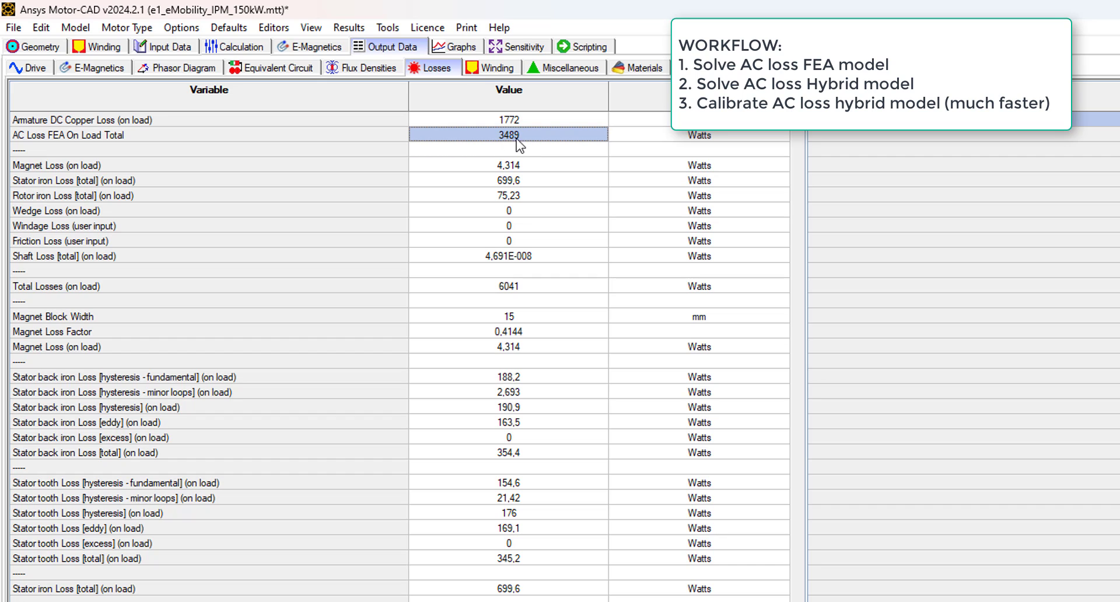
Plot the OnLoadLoss_result_3.mes total loss and zoom into one stator slot
{"action": "left_click", "coordinate": [337, 51]}
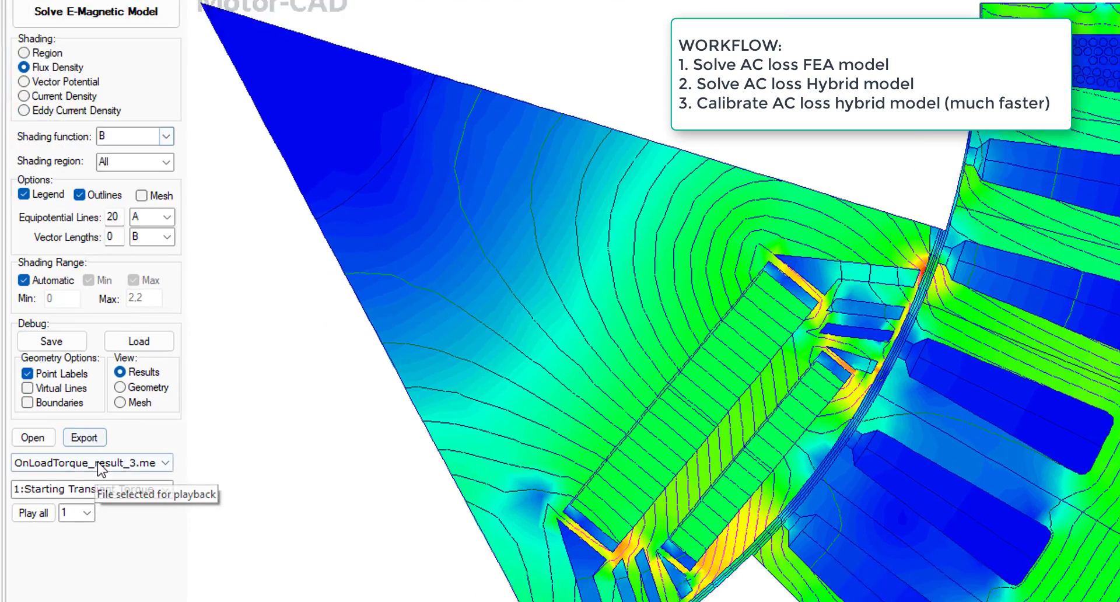
{"action": "left_click", "coordinate": [88, 521]}
{"action": "left_click", "coordinate": [123, 250]}
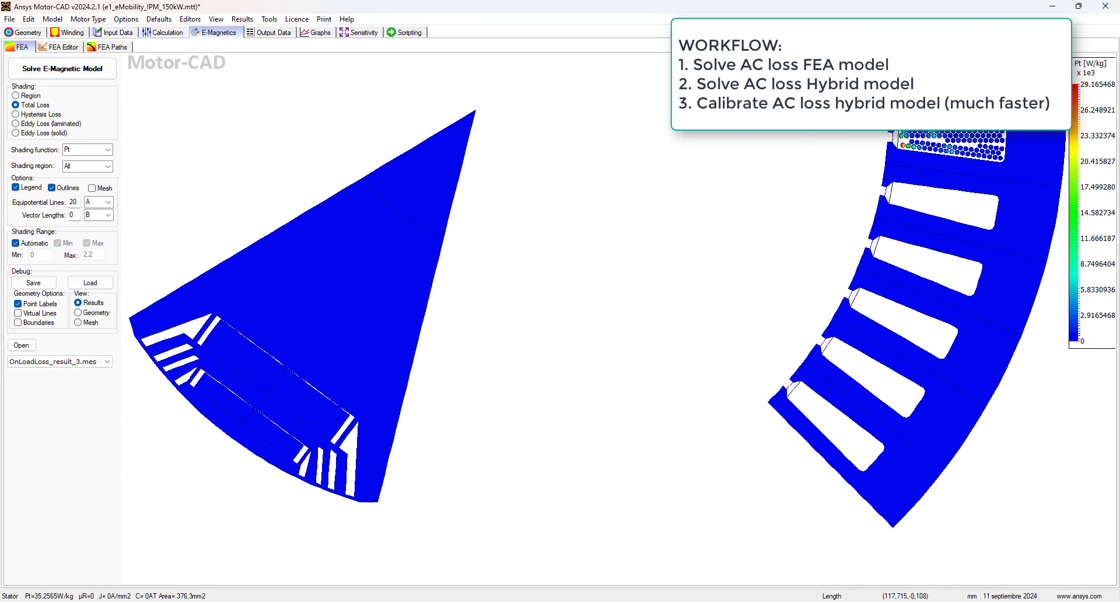
{"action": "left_click_drag", "start_coordinate": [1044, 132], "coordinate": [873, 172]}
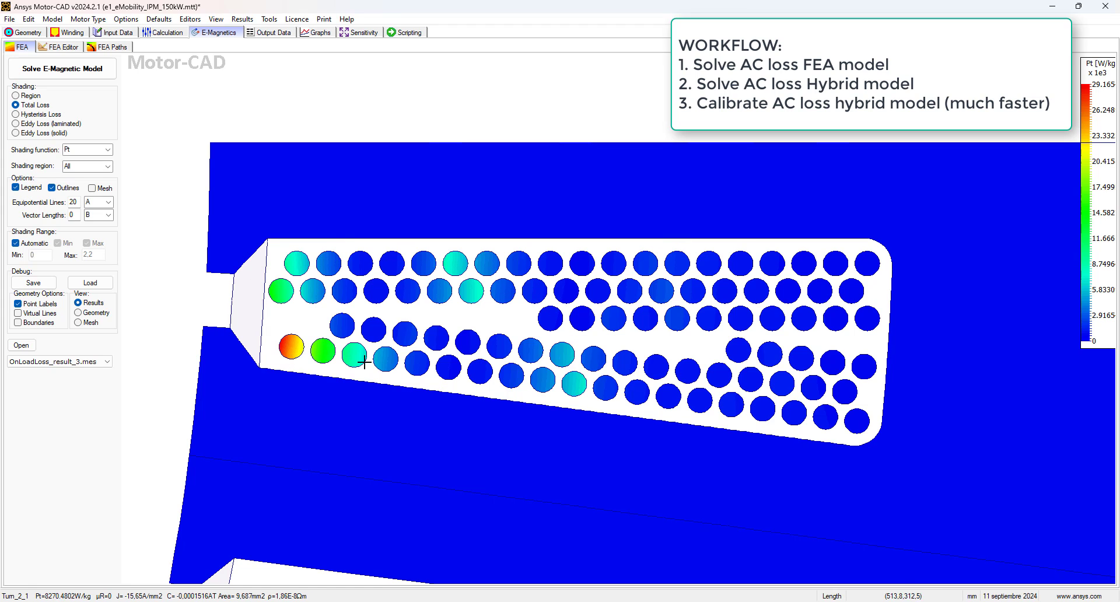
Switch AC winding loss to Hybrid FEA and read the 1209 W hybrid total AC loss
{"action": "left_click", "coordinate": [114, 32]}
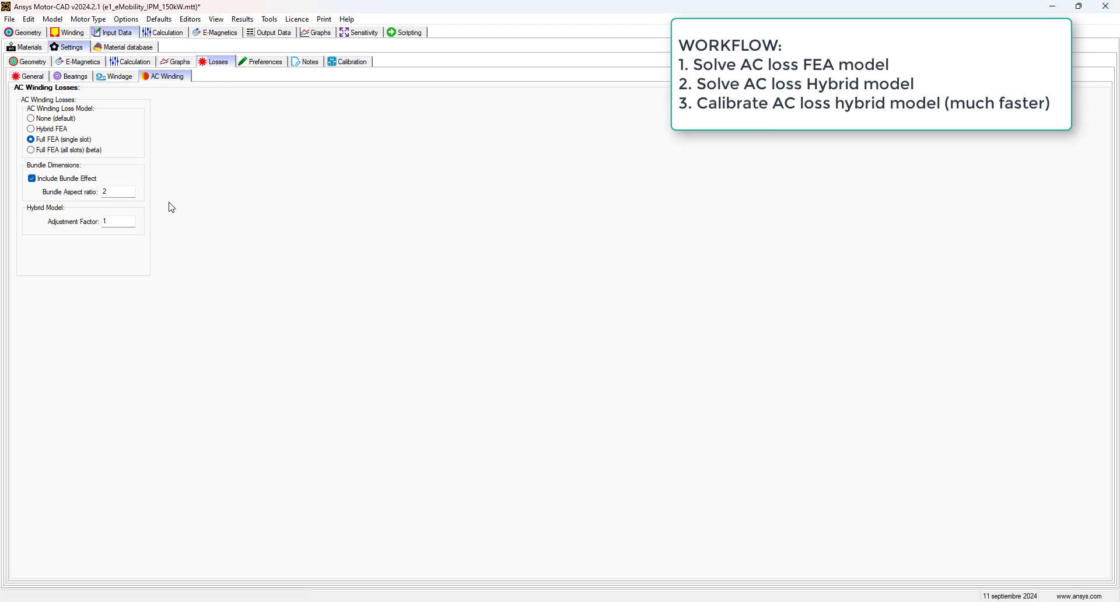
{"action": "left_click", "coordinate": [64, 128]}
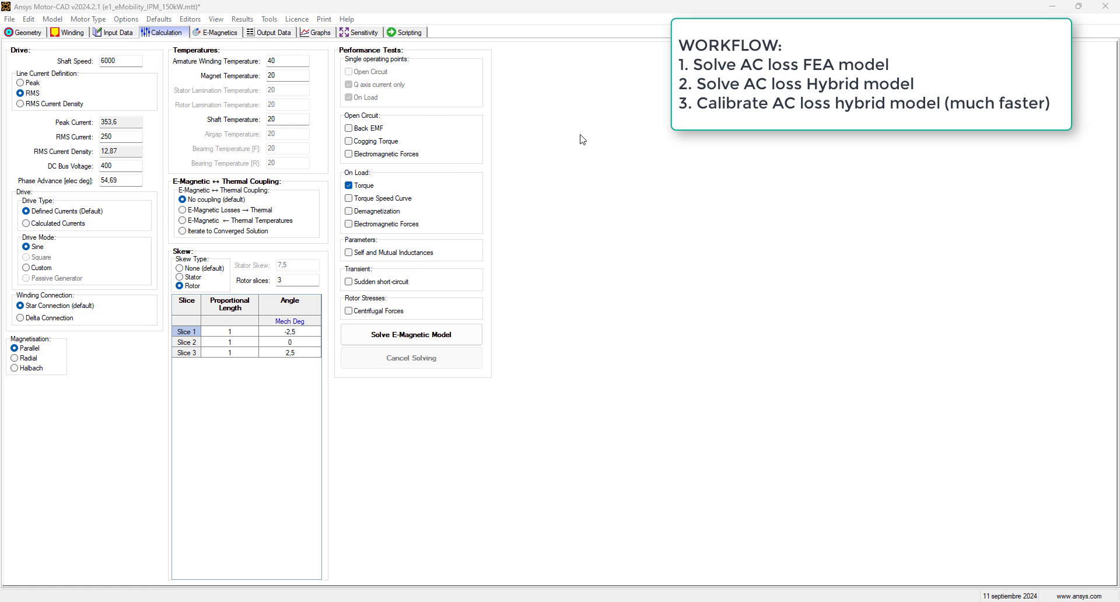
{"action": "left_click", "coordinate": [283, 37]}
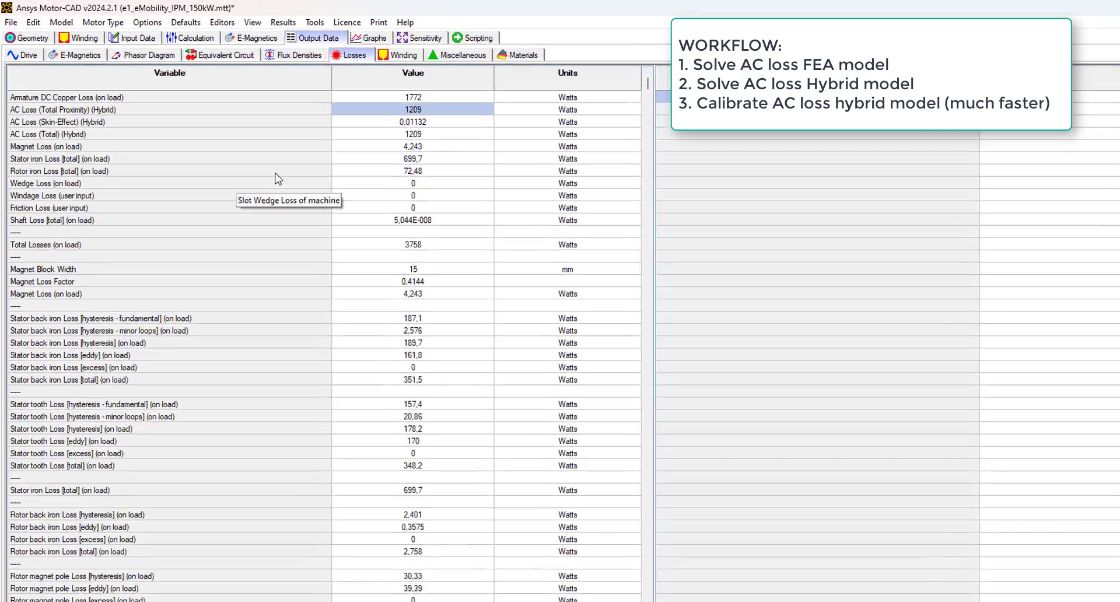
{"action": "left_click", "coordinate": [338, 114]}
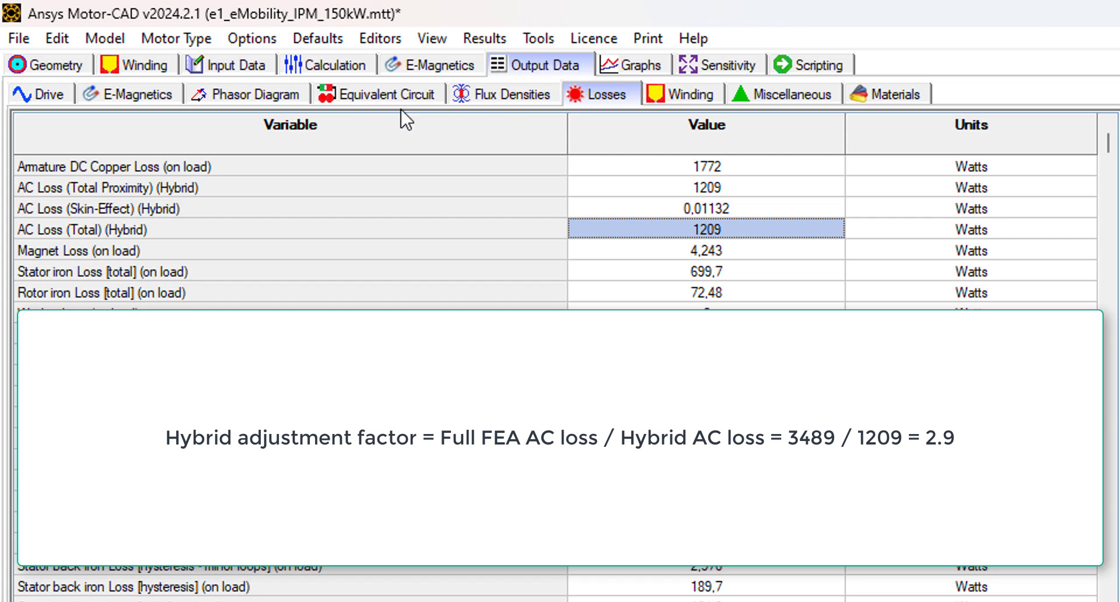
Set the hybrid AC winding adjustment factor to 2,9 and return to calculation settings
{"action": "left_click", "coordinate": [227, 65]}
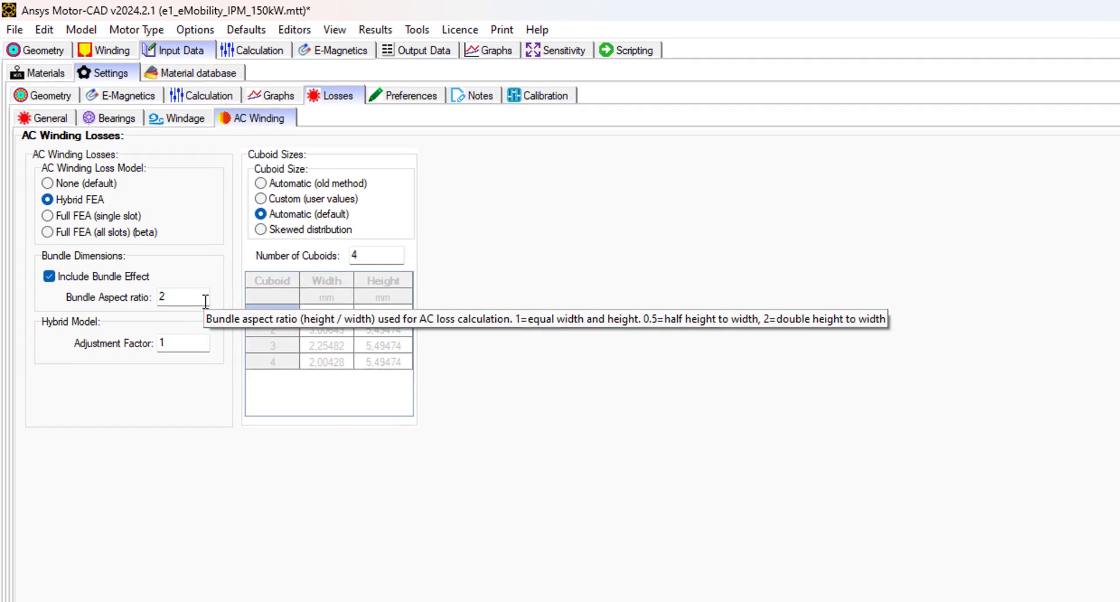
{"action": "double_click", "coordinate": [190, 405]}
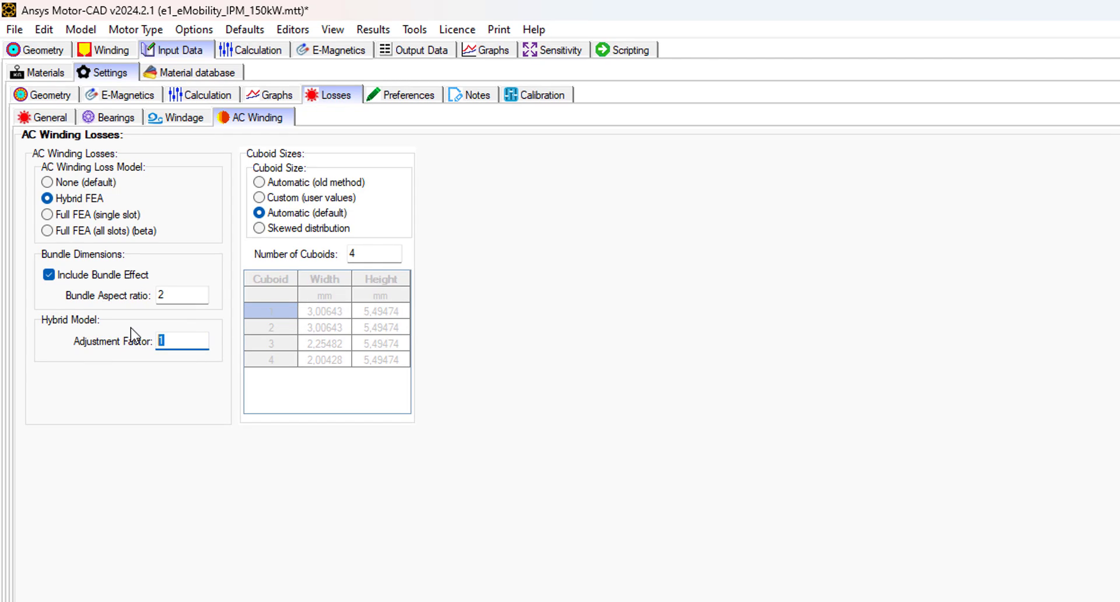
{"action": "type", "text": "2,9"}
{"action": "left_click", "coordinate": [279, 56]}
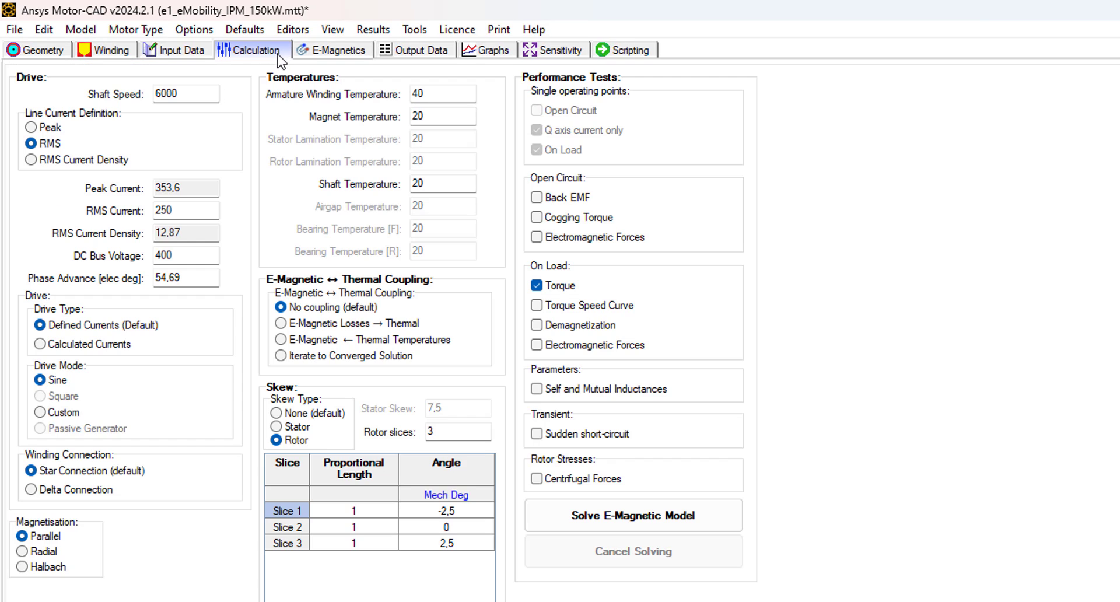